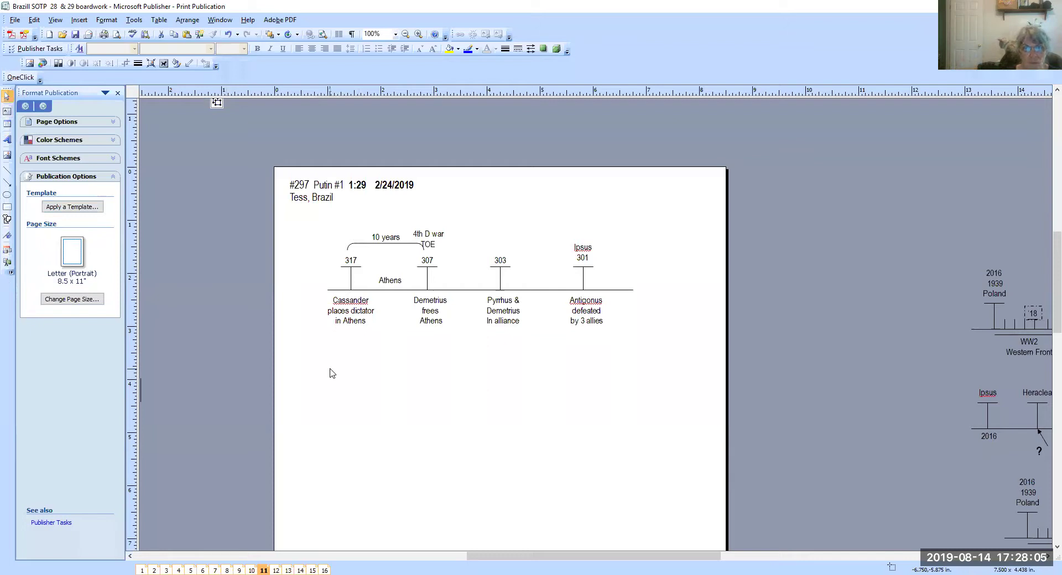
Turn on the display of boundaries and guides for page 11 of the publication
drag(331, 370, 587, 475)
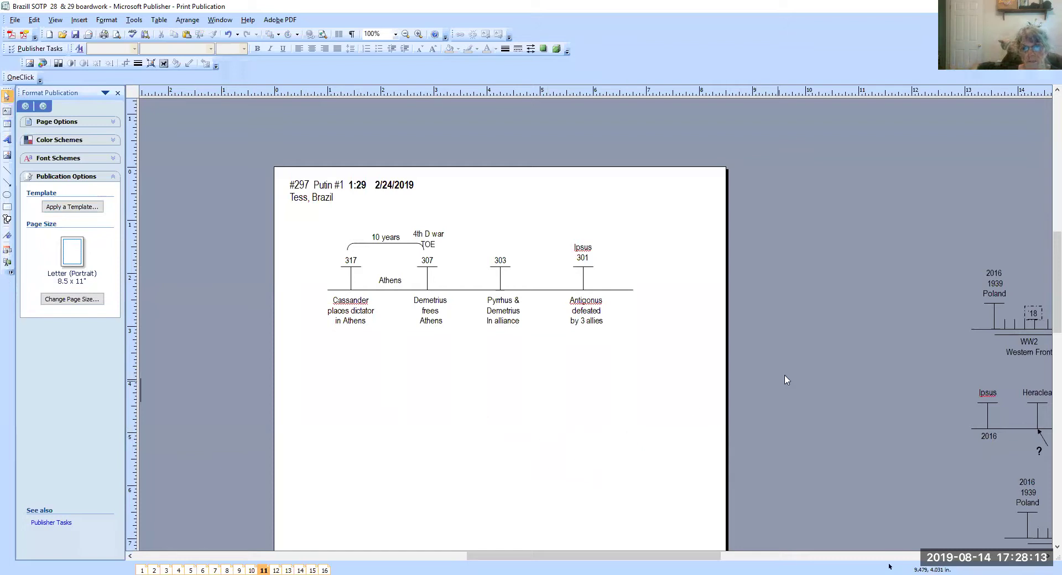
click(56, 22)
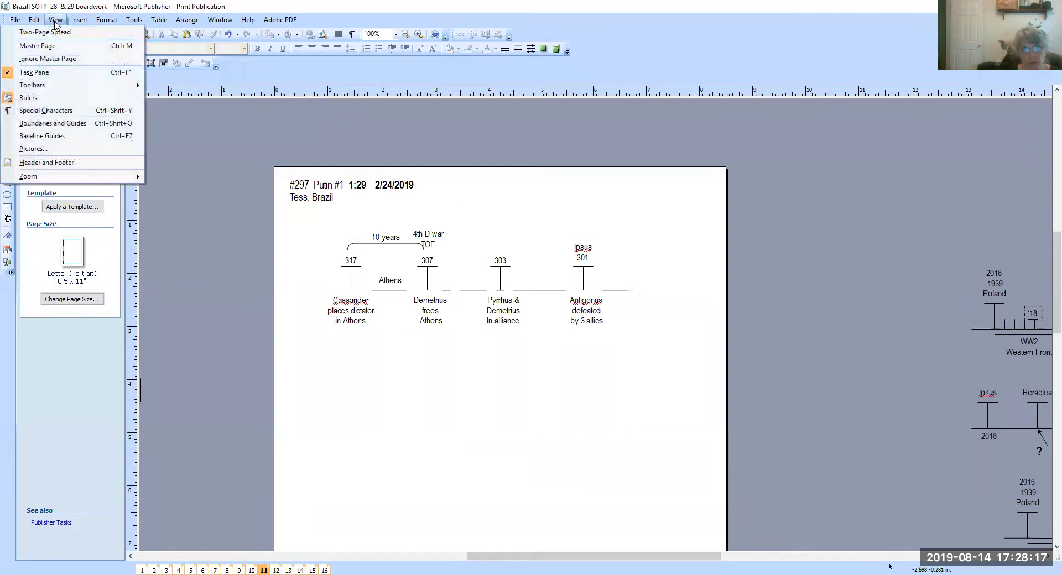
click(72, 127)
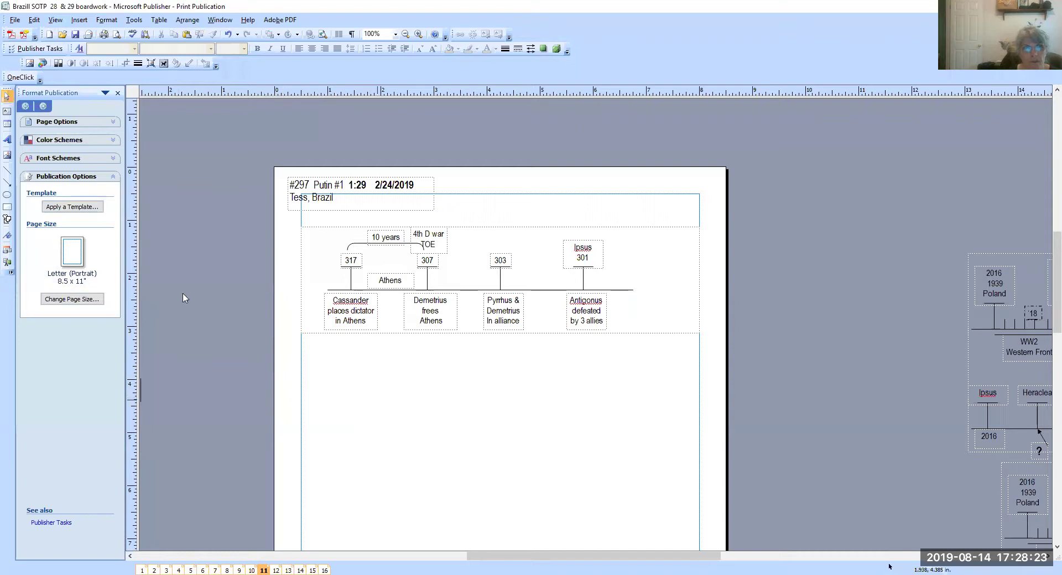
Create a text box about 5.06 × 2.13 in below the timeline, formatted with ST Stencil size 16 and a ¾ pt outline
click(7, 111)
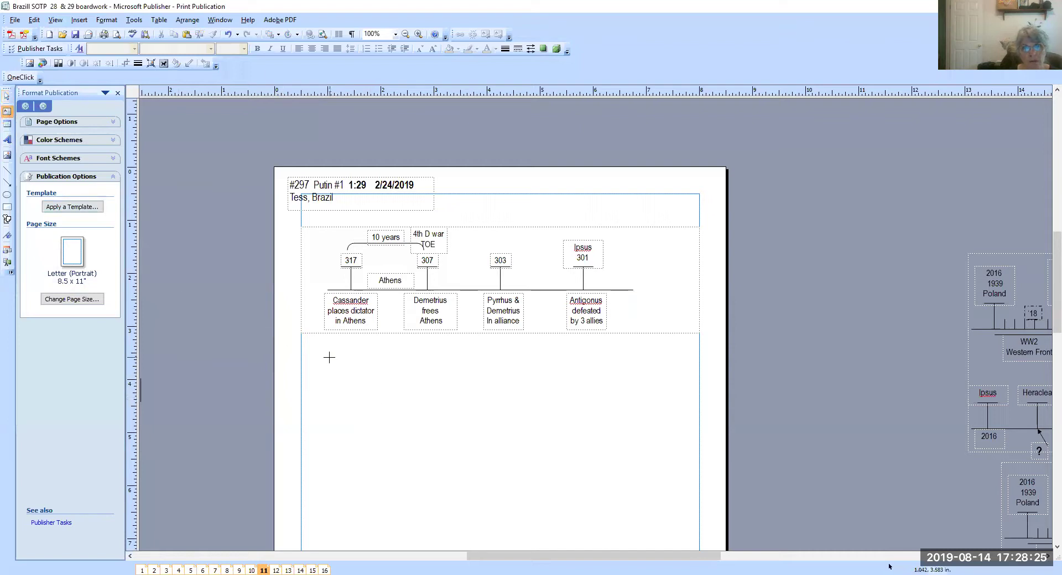
drag(329, 358, 601, 471)
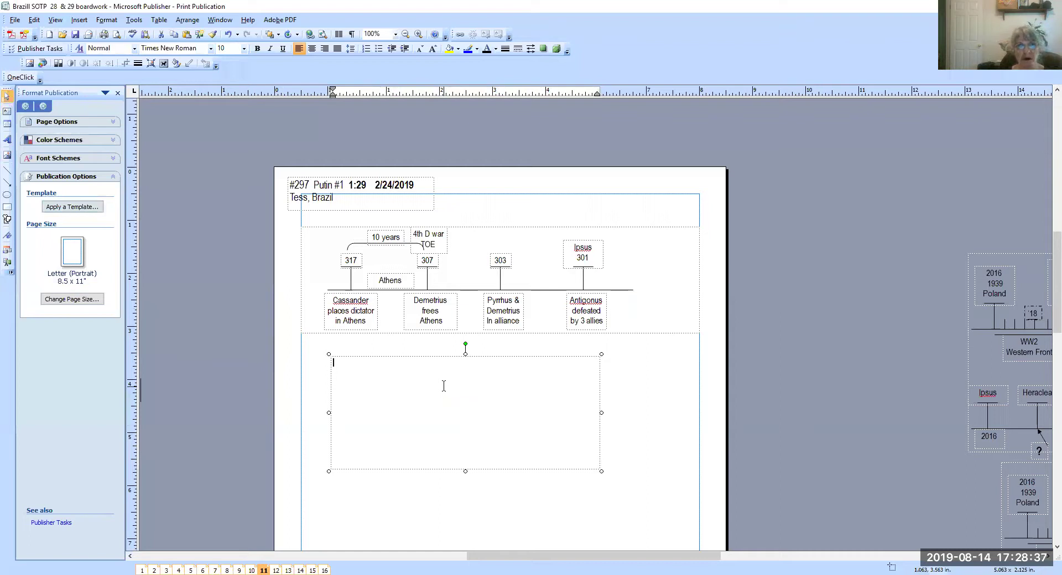
click(210, 48)
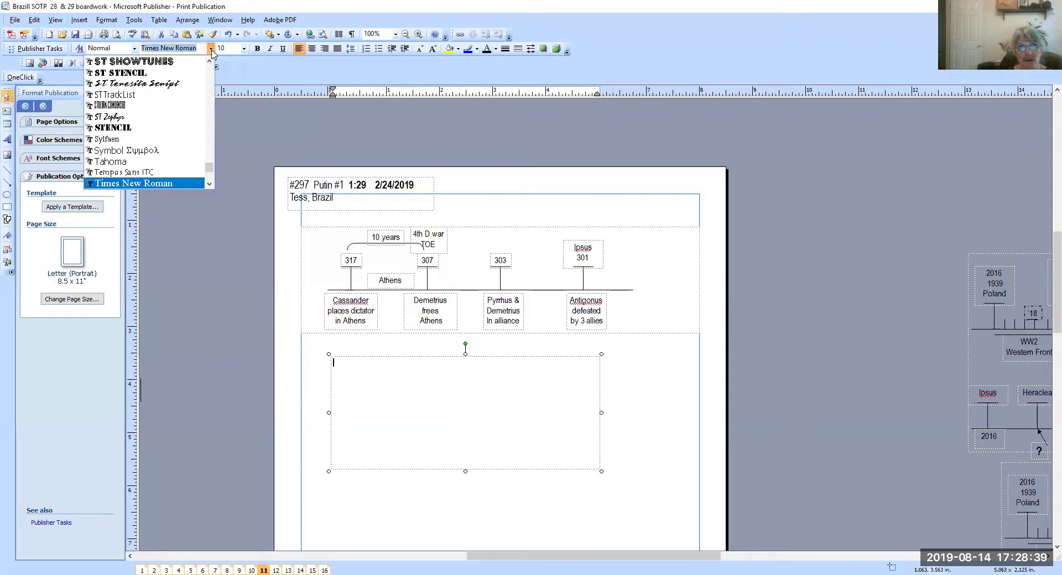
click(127, 73)
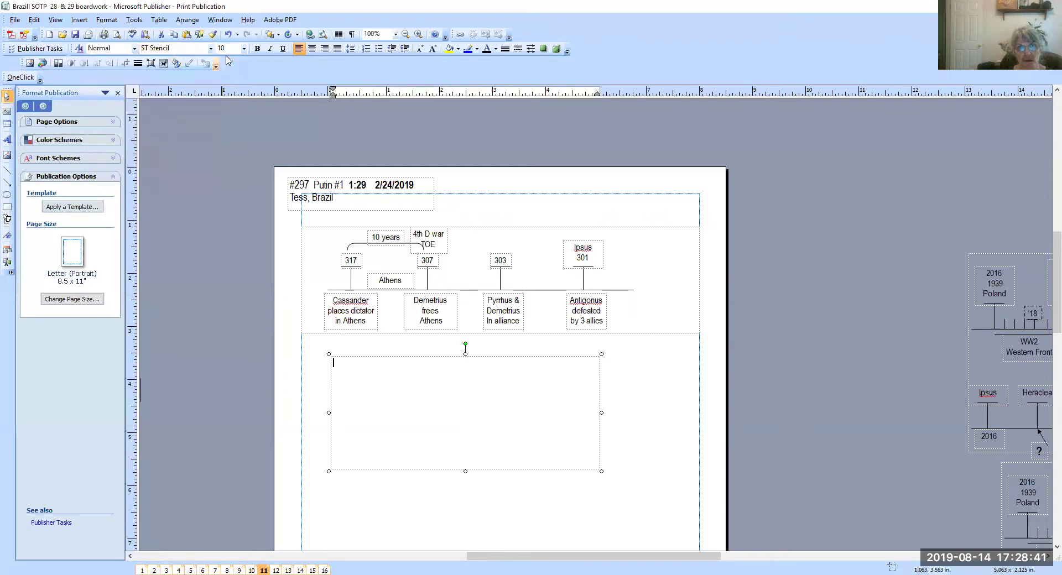
click(244, 49)
click(226, 142)
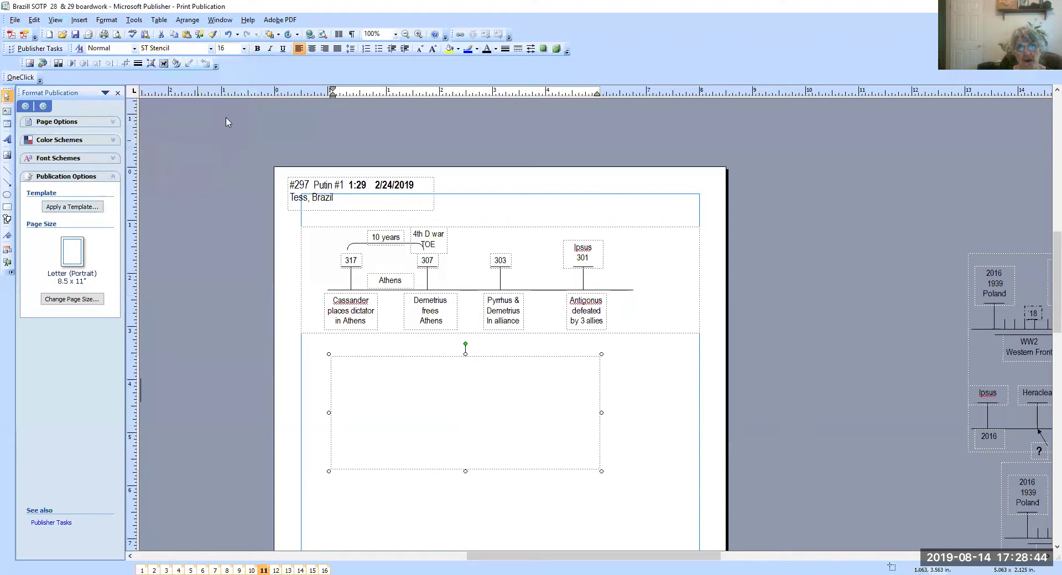
click(505, 50)
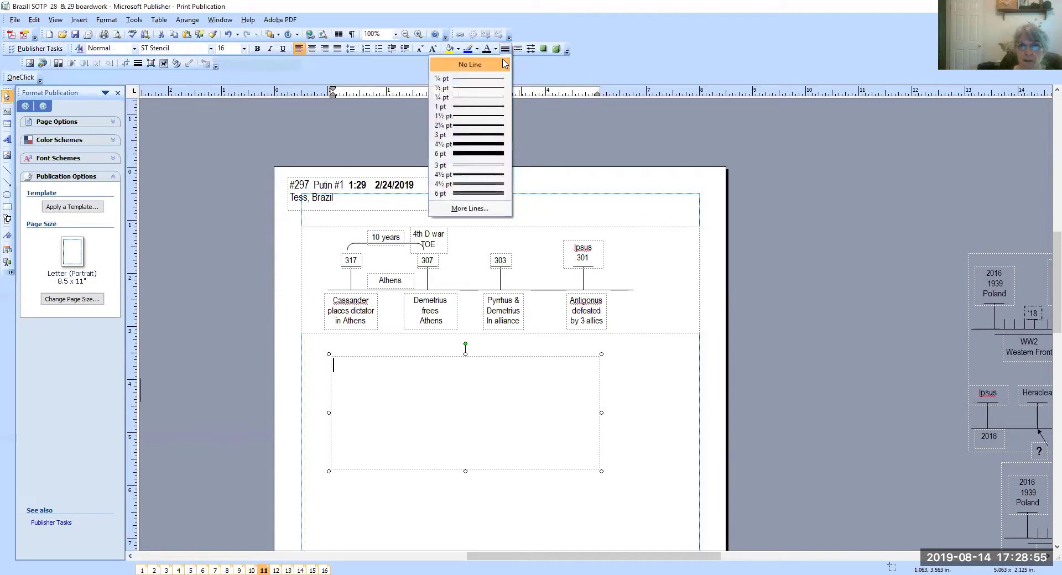
click(473, 97)
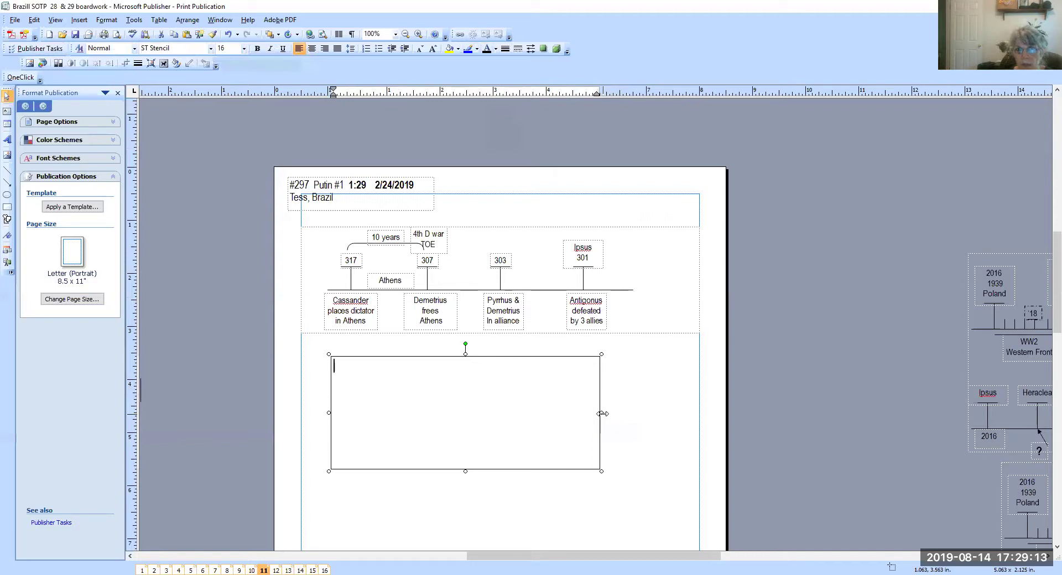
Try moving the grouped timeline as one unit across the page and bring it back to the margin guides
click(589, 290)
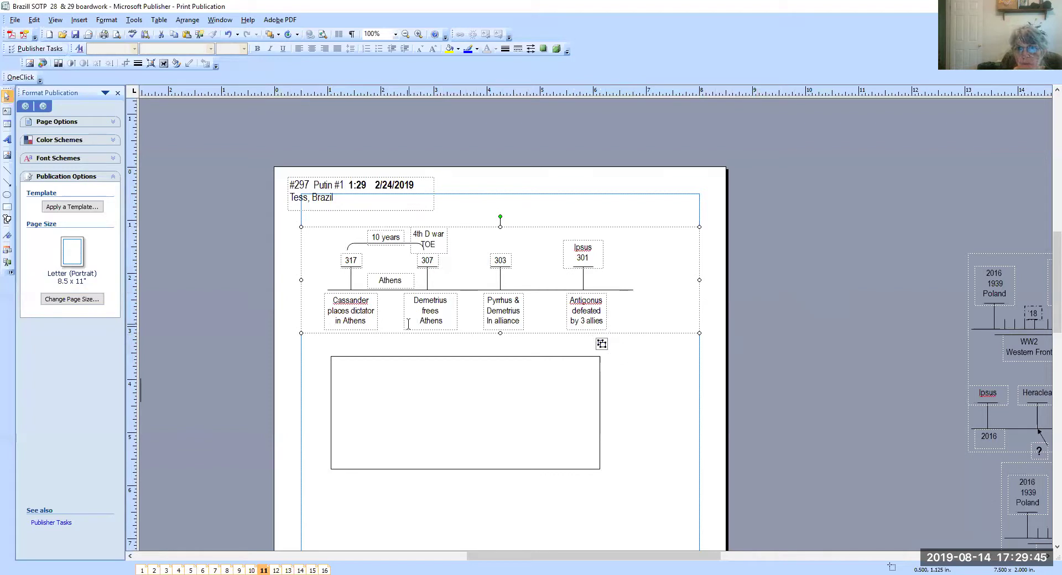
drag(409, 331, 469, 303)
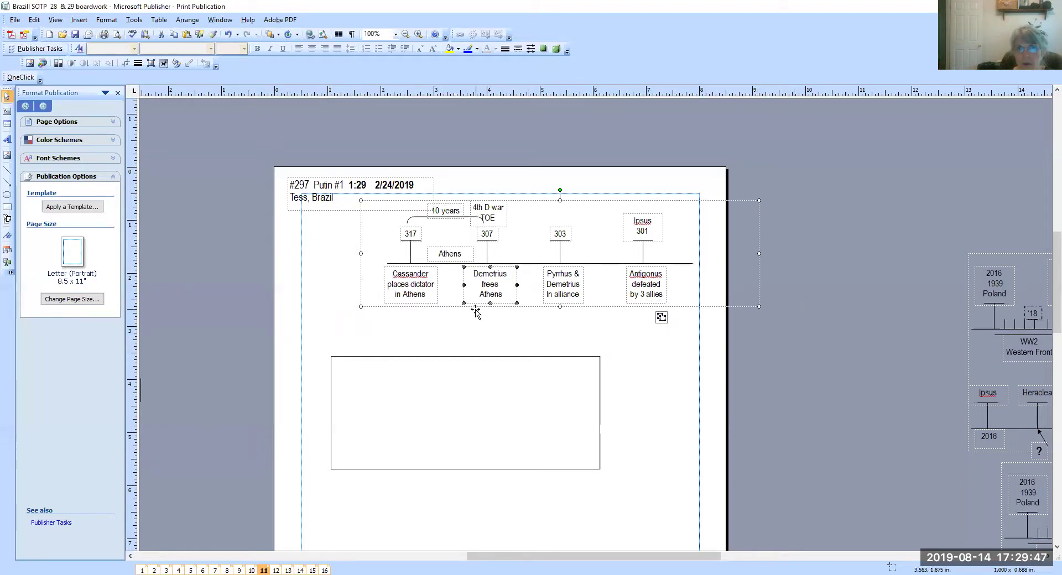
key(ctrl+z)
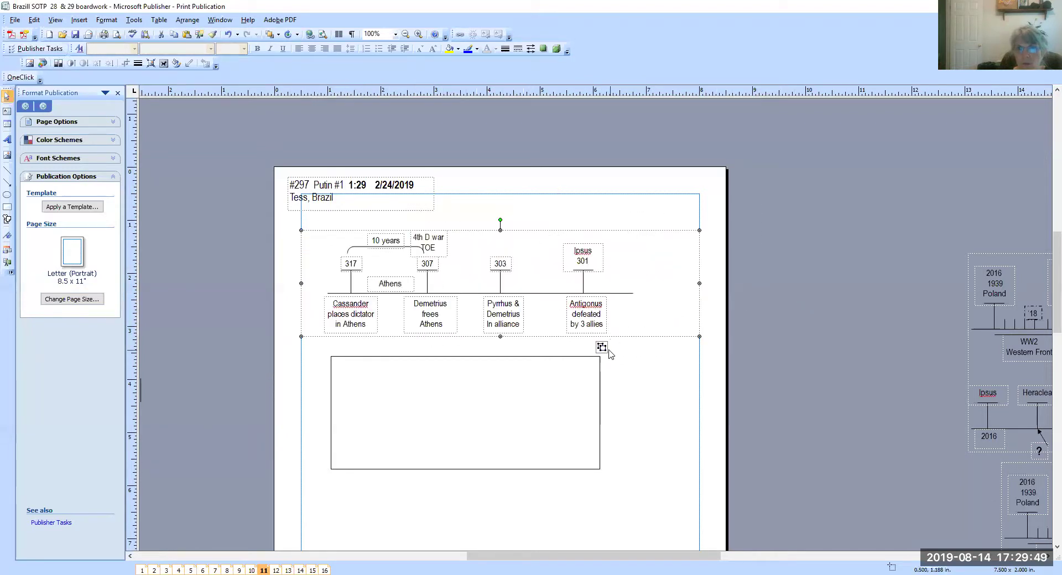
click(636, 348)
click(442, 372)
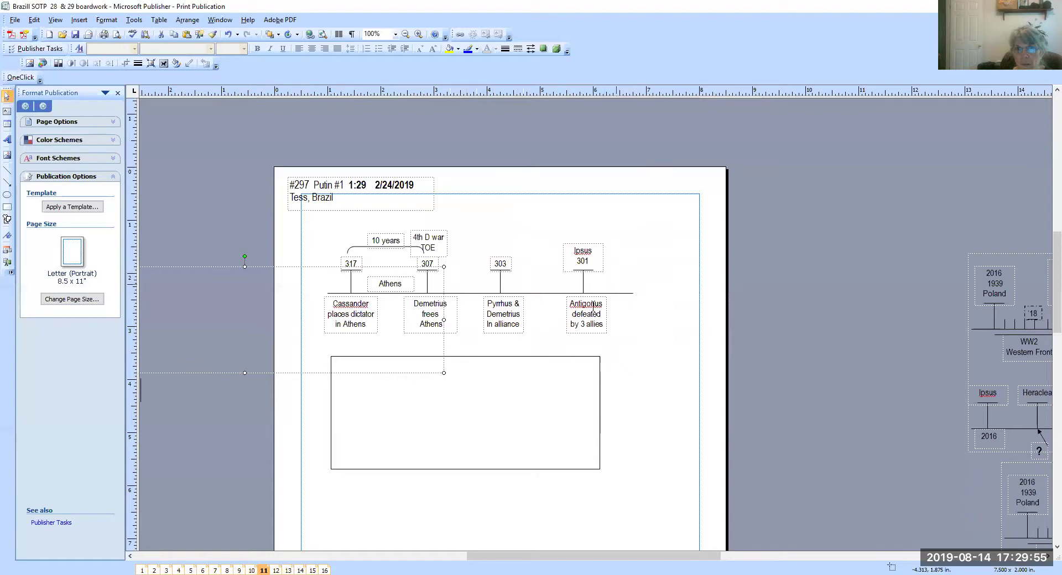
drag(217, 372, 473, 337)
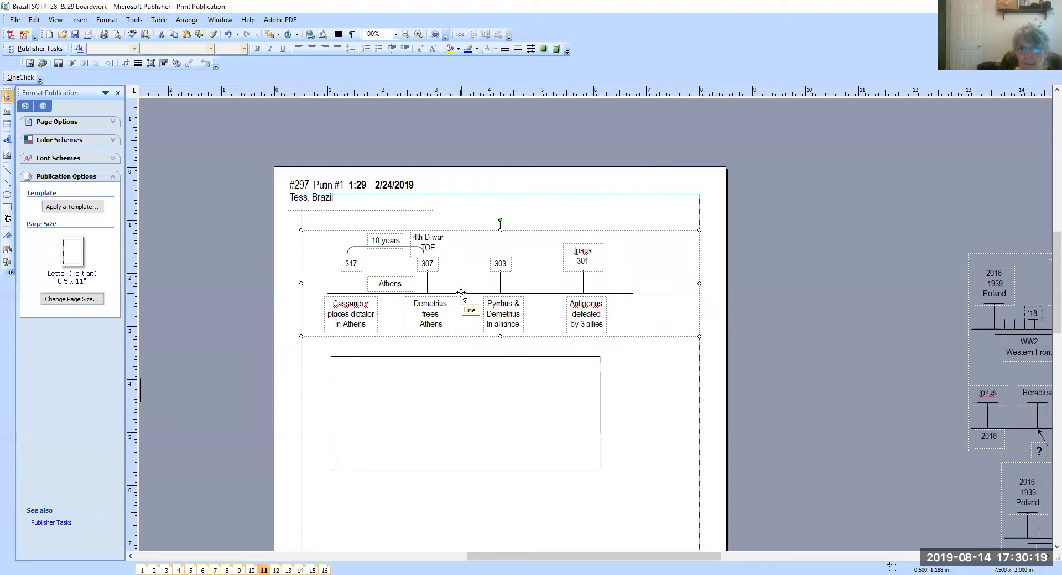
Widen the empty outlined text box on both sides to about 6.5 in, starting at the left margin guide
click(599, 415)
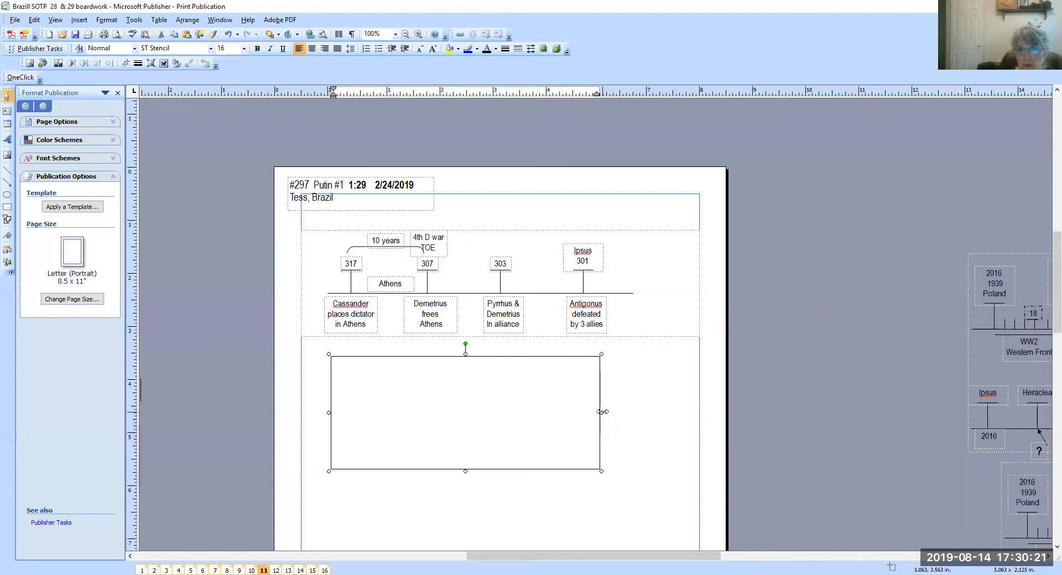
drag(602, 413, 648, 413)
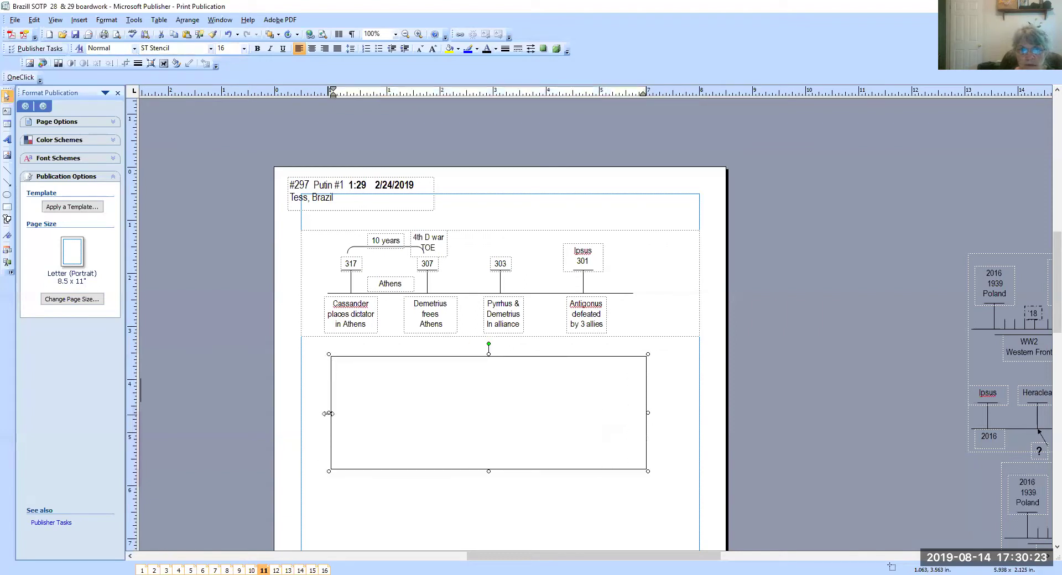
drag(328, 413, 296, 414)
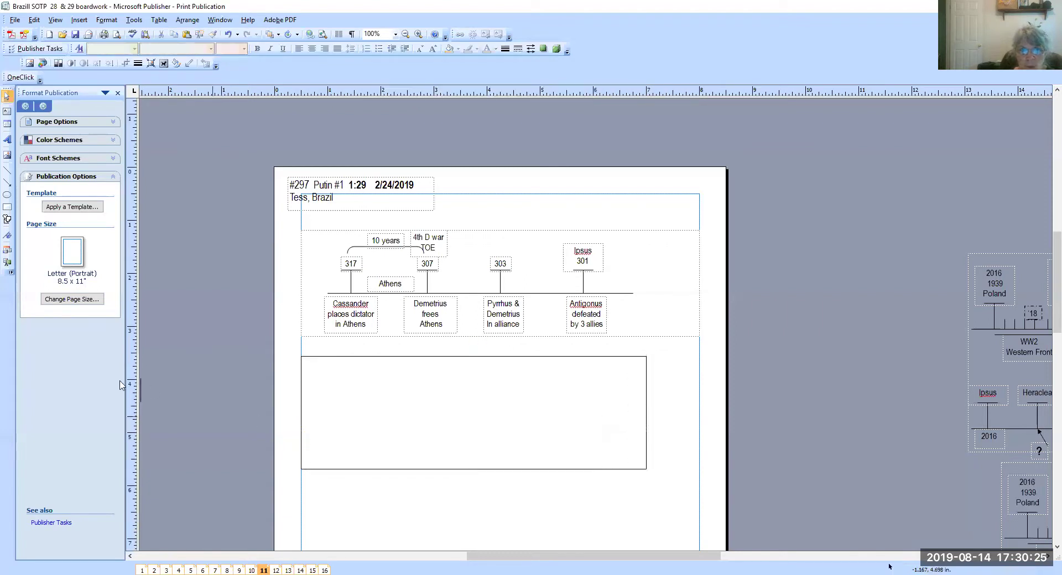
key(Escape)
Draw a horizontal line about 6.06 in long across the middle of the box and give it a 4½ pt double line style
click(7, 172)
drag(311, 416, 632, 416)
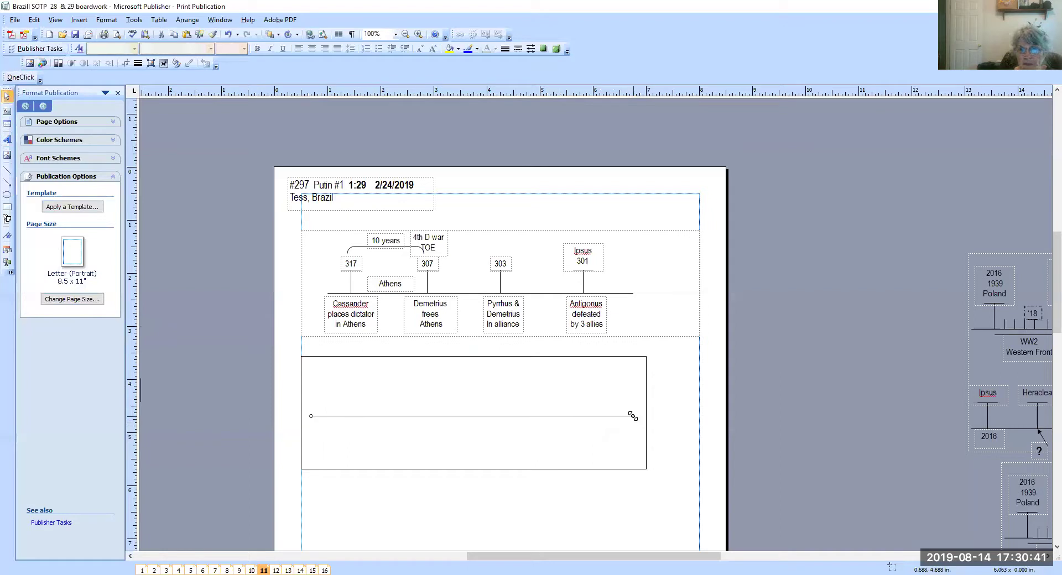
click(506, 49)
click(486, 146)
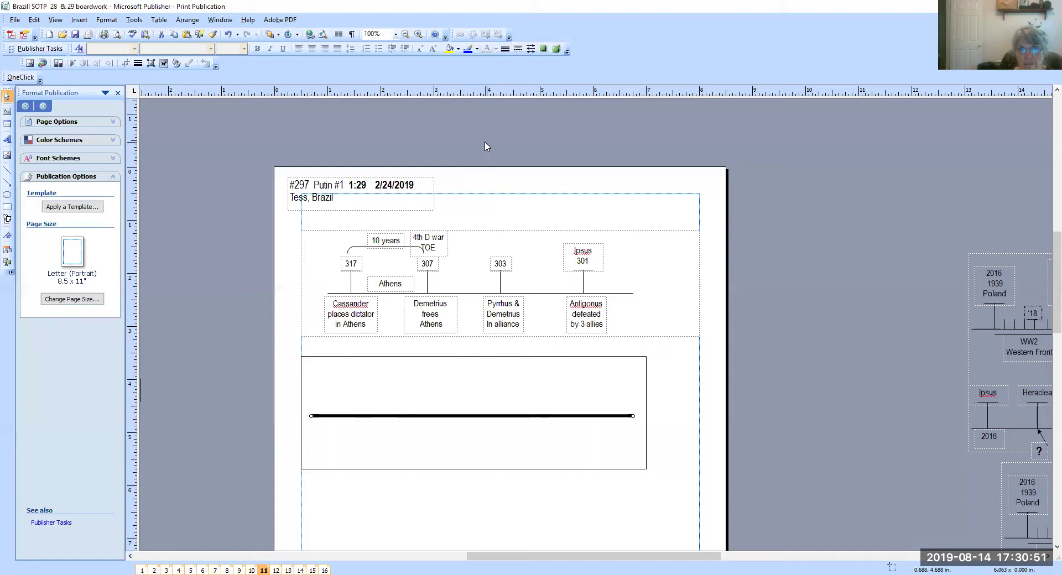
click(505, 49)
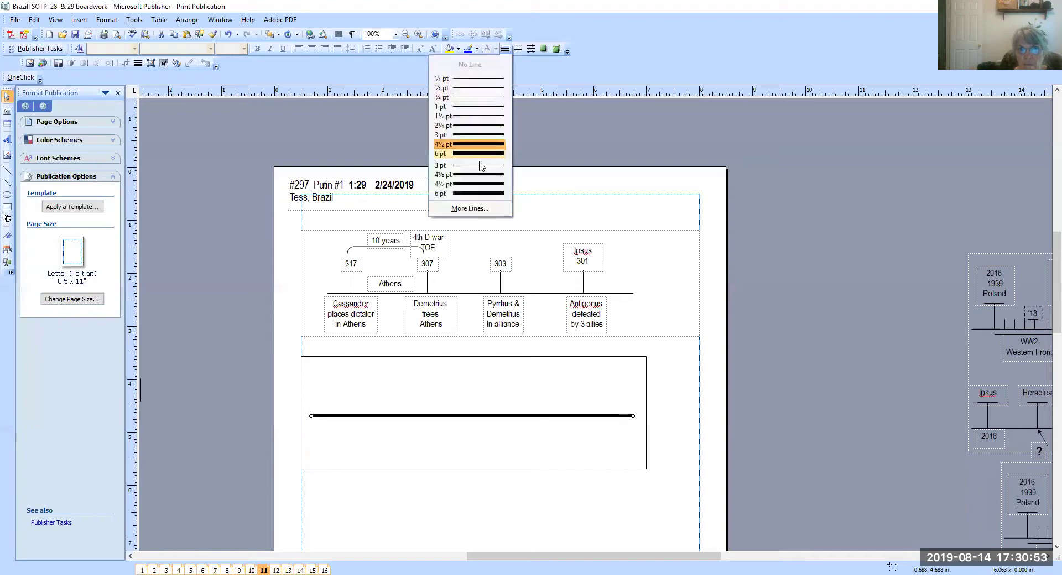
click(469, 187)
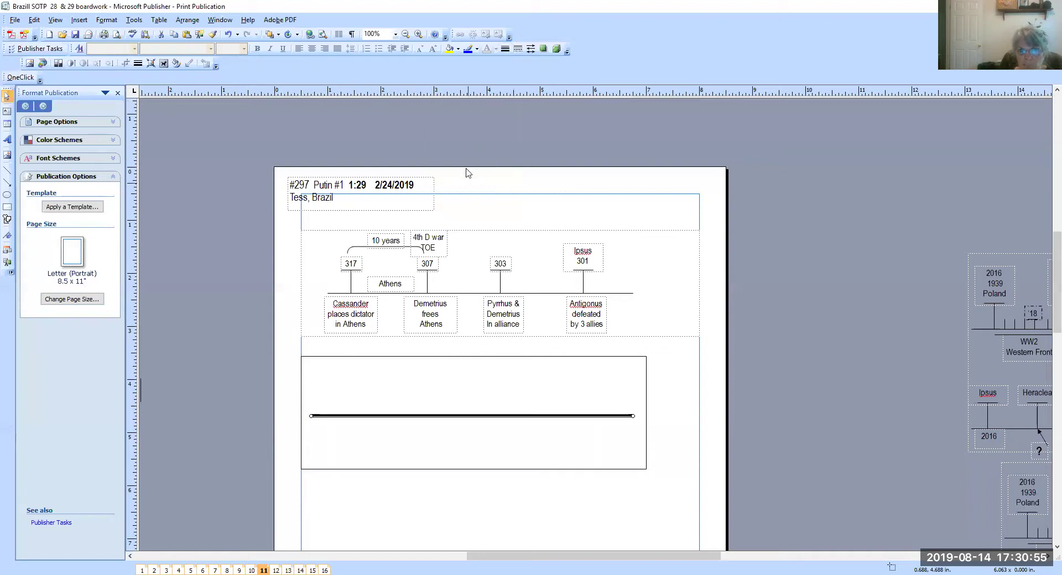
Change the horizontal line to a dash-dot style and reduce its weight to ½ pt
click(518, 49)
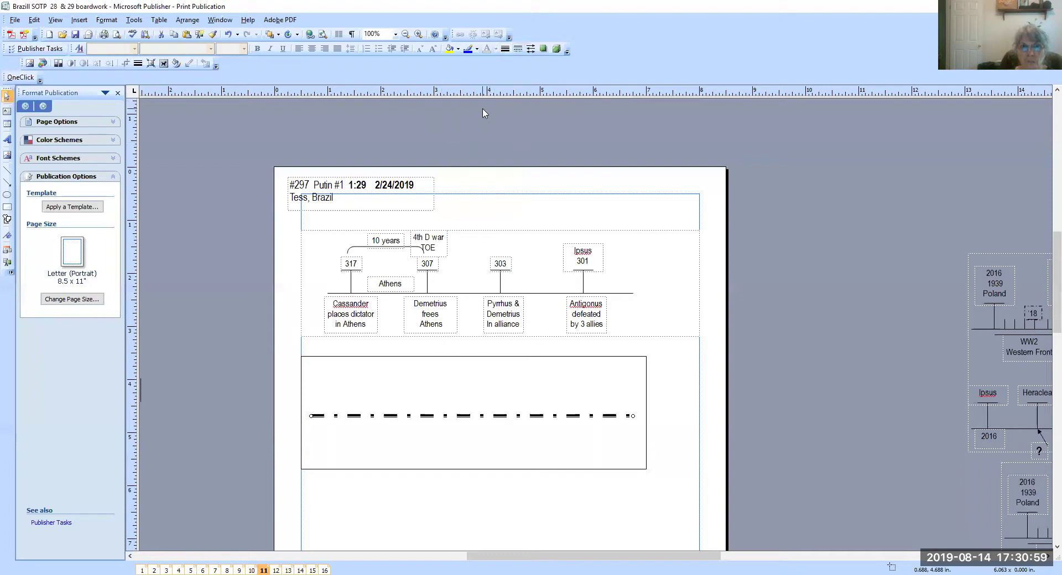
click(483, 112)
click(505, 48)
click(467, 107)
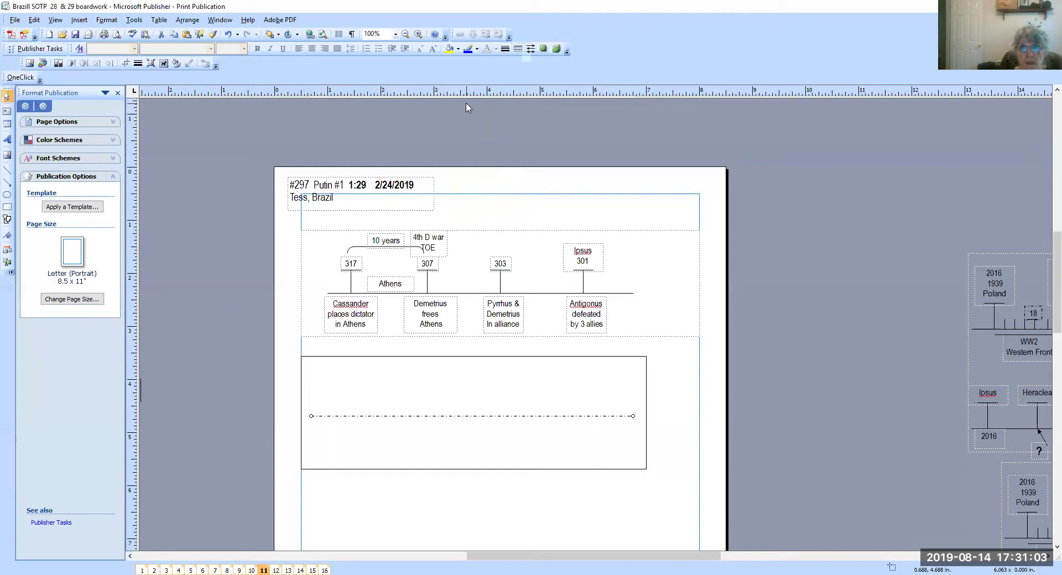
click(505, 49)
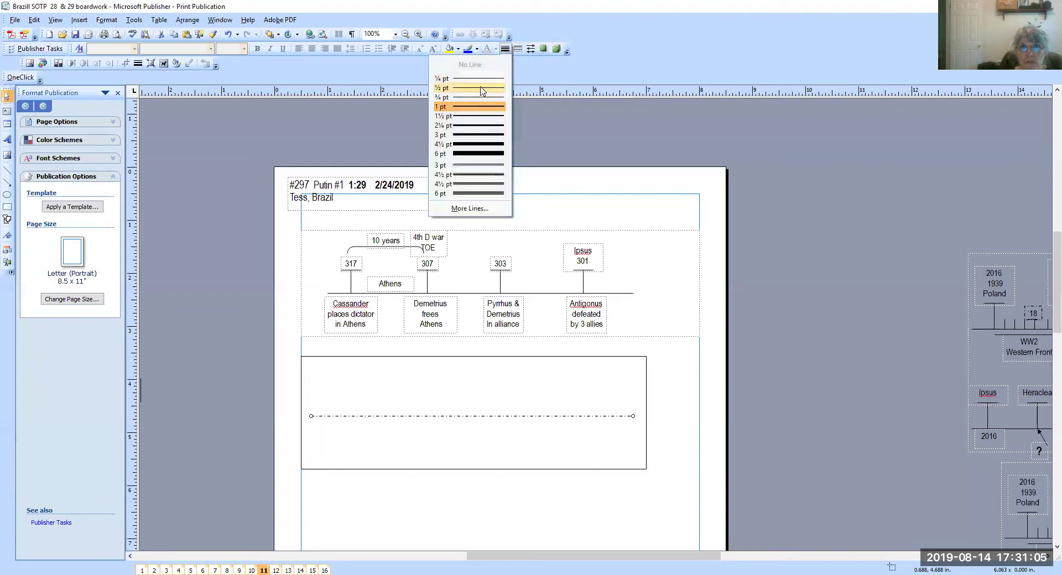
click(480, 88)
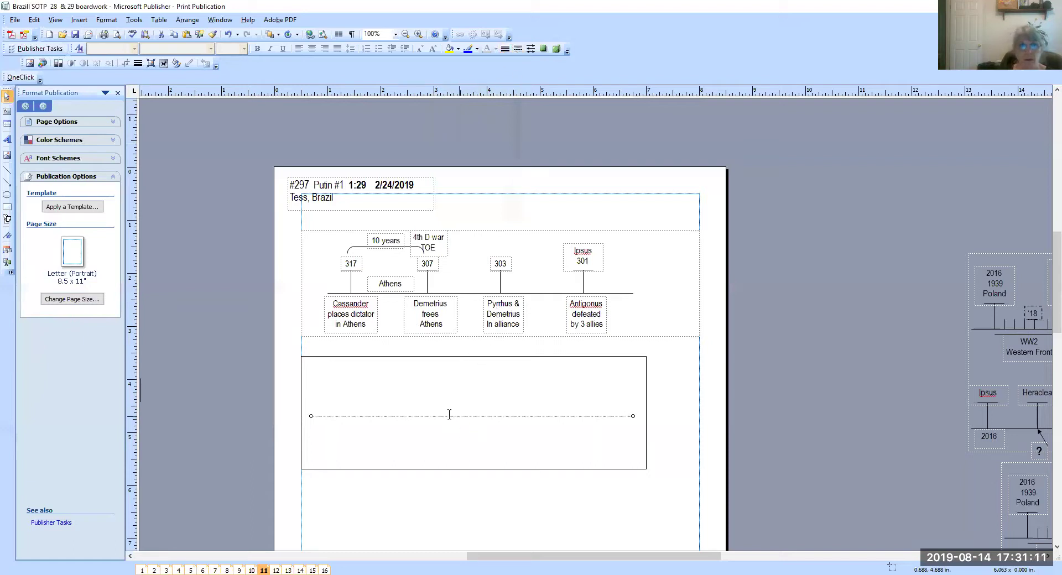
Draw a solid horizontal line about 6.13 in long inside the box, just above the dash-dot line
click(256, 266)
click(385, 423)
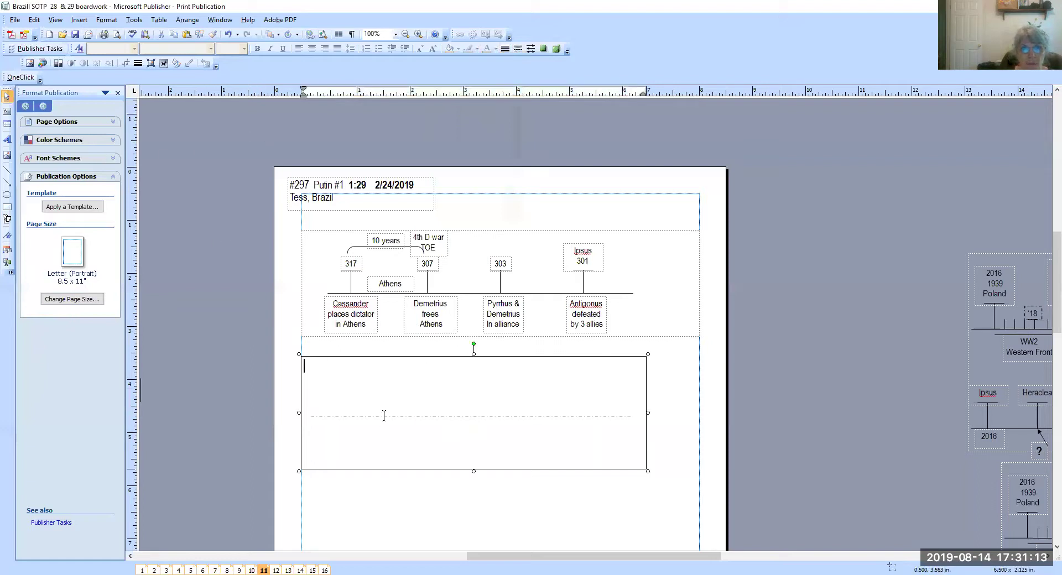
click(7, 171)
drag(311, 402, 637, 403)
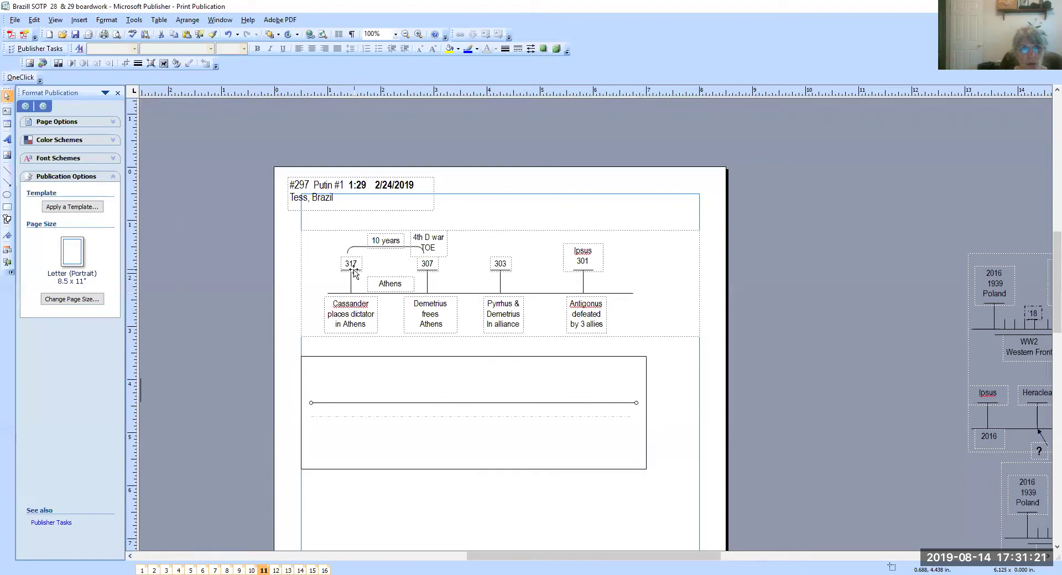
Draw a T-shaped marker near the solid line's start, with a vertical stem about 0.44 in high and a cap about 0.44 in wide
click(7, 171)
drag(322, 382, 322, 403)
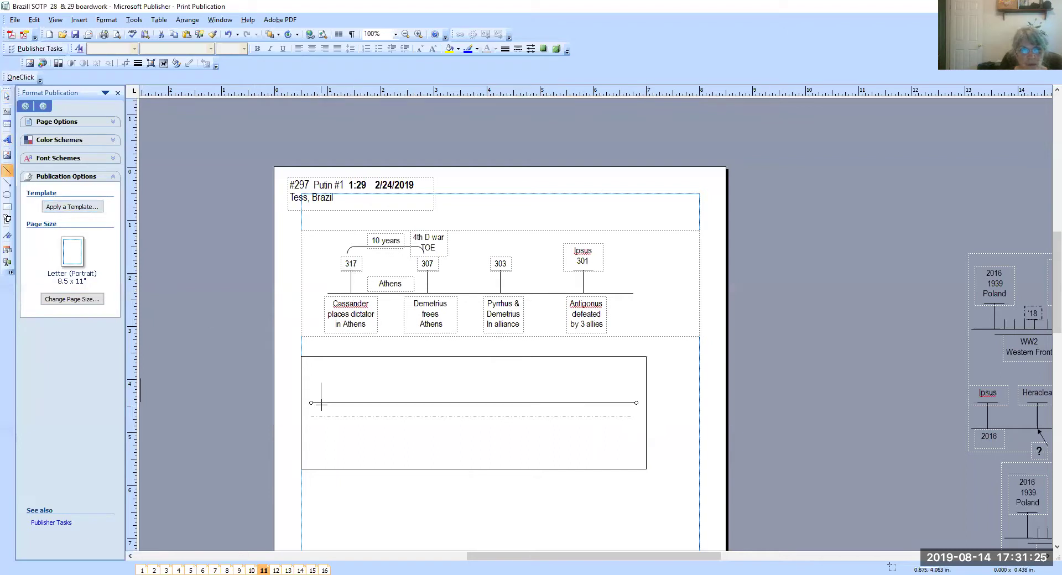
click(292, 417)
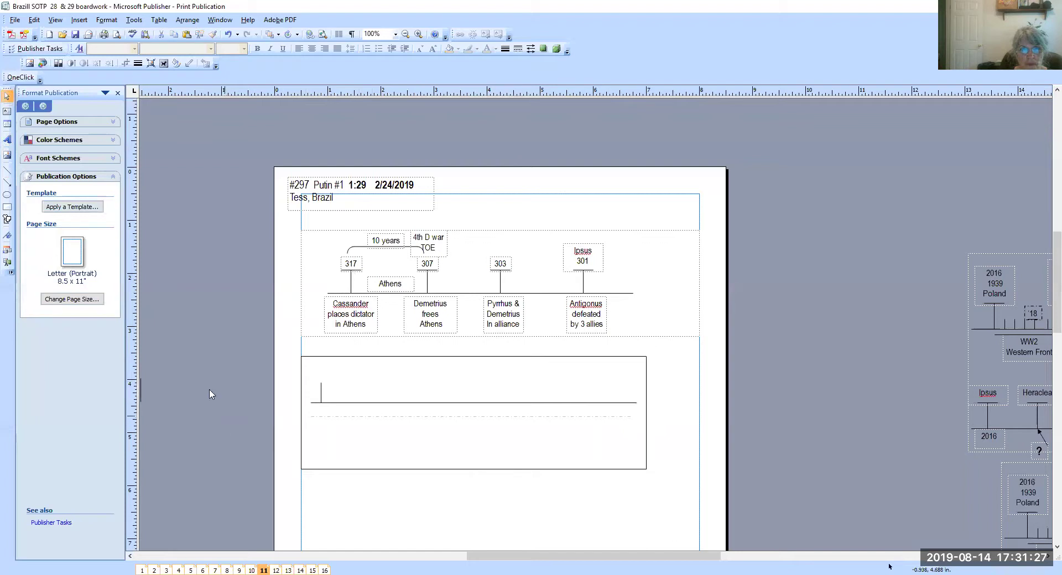
click(6, 171)
drag(312, 382, 334, 382)
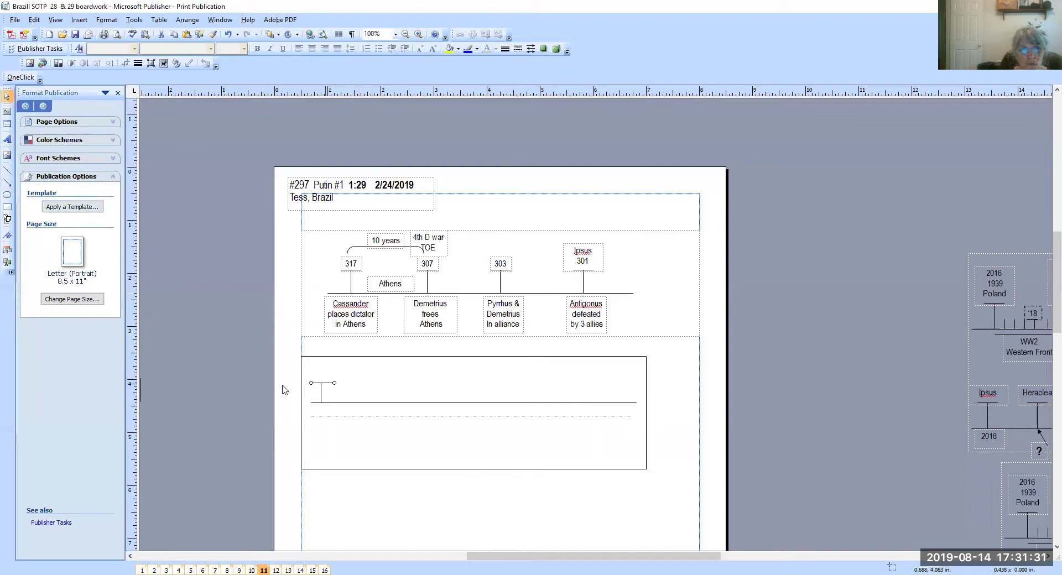
click(230, 394)
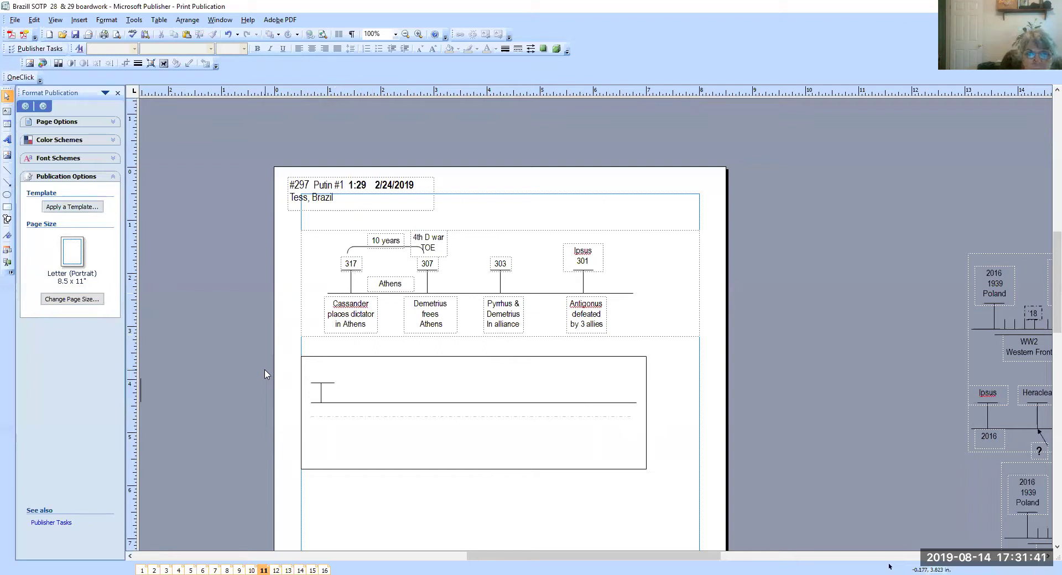
Add a text box about 0.56 in wide and 0.44 in high over the T-shaped marker and enter 1989 in it
click(6, 113)
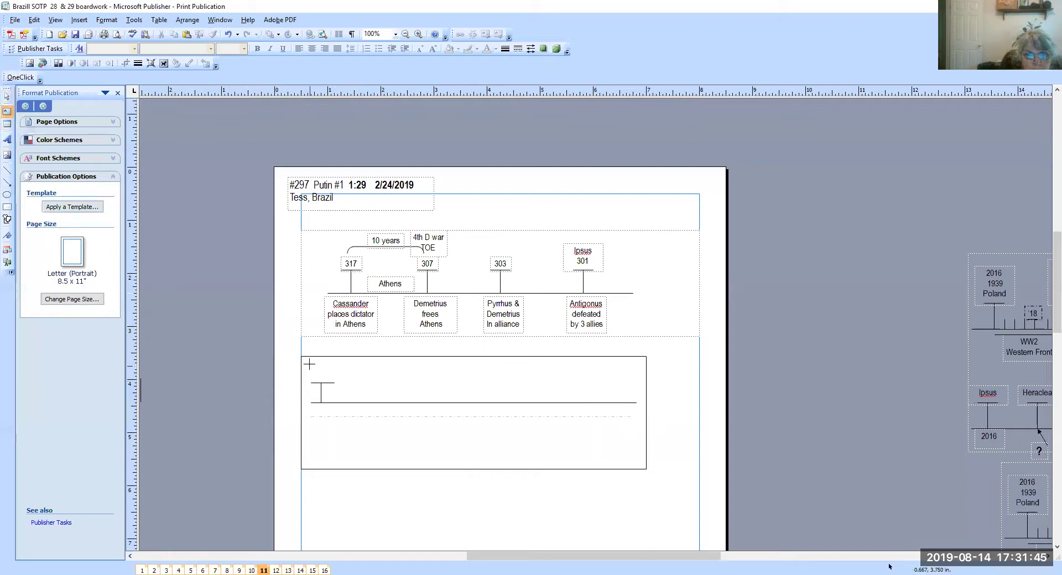
drag(305, 357, 339, 385)
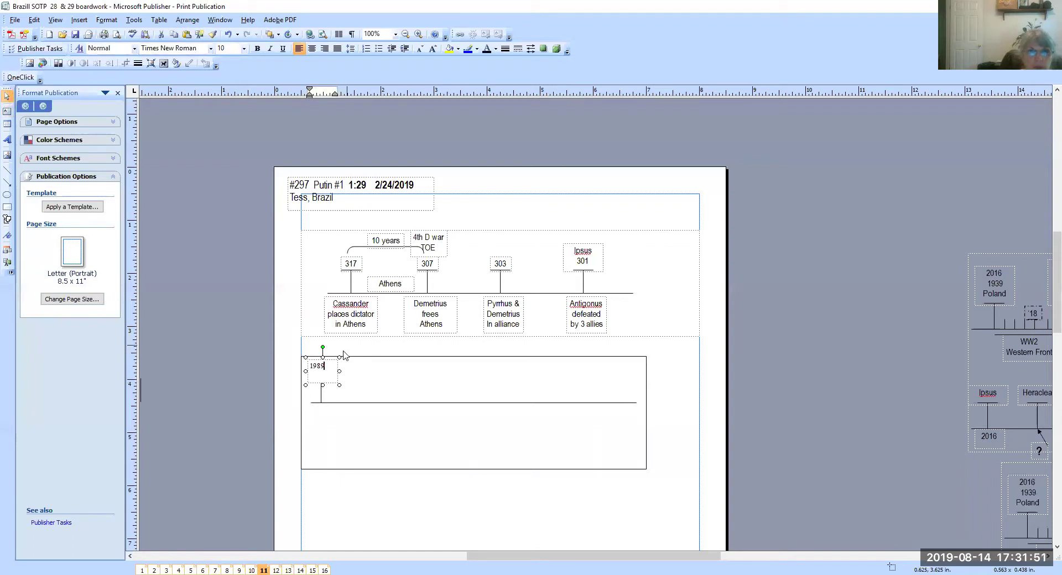
drag(332, 366, 307, 366)
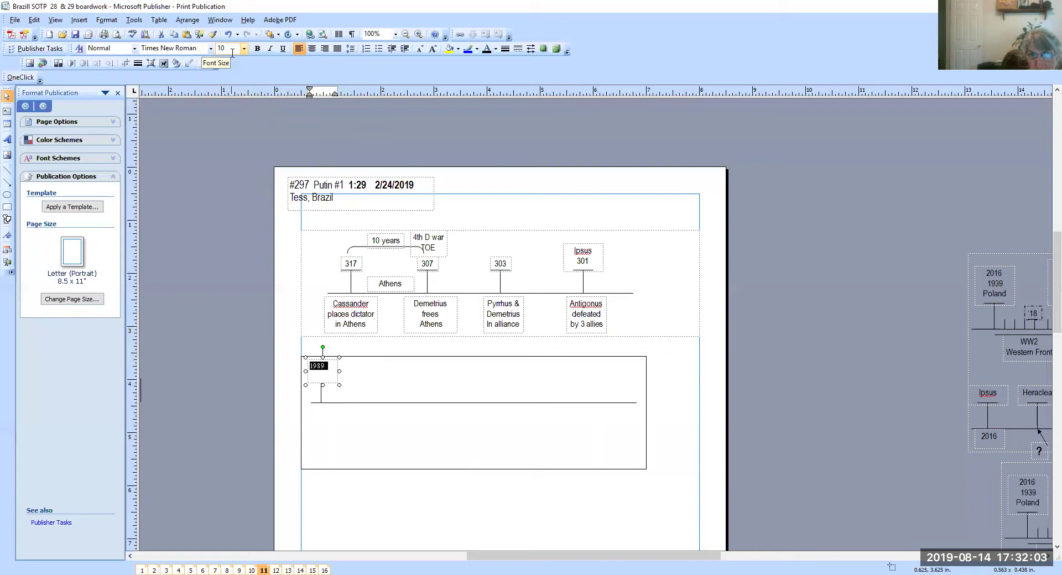
click(210, 326)
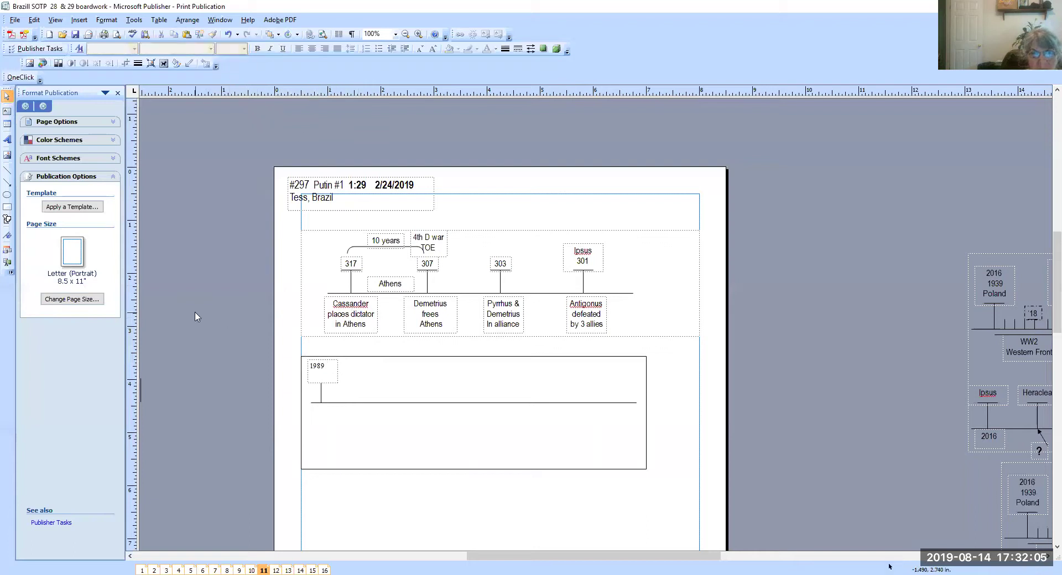
Format the 1989 label as 12 pt Arial Narrow
click(329, 367)
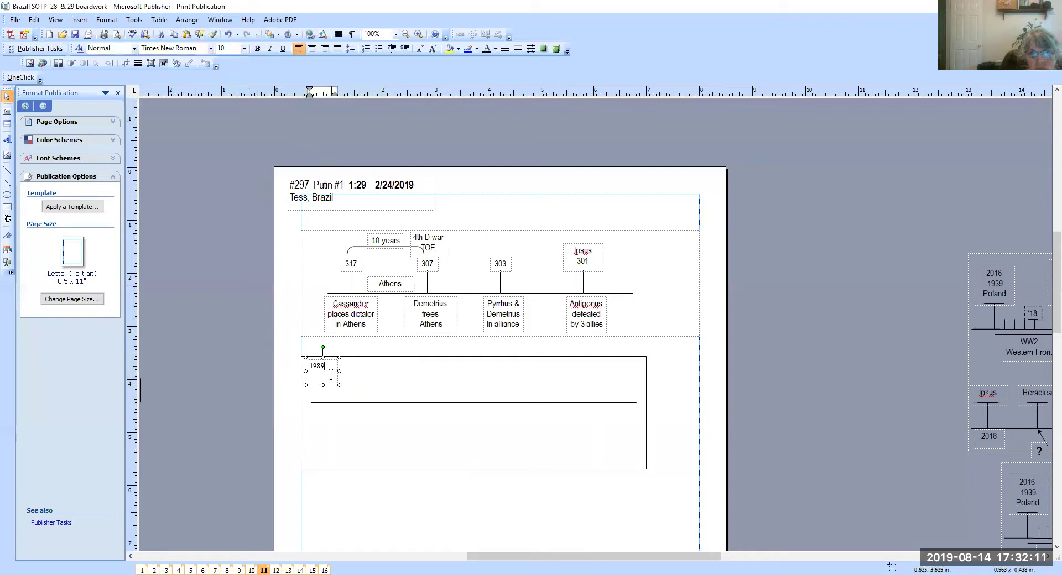
drag(329, 367, 288, 373)
click(244, 49)
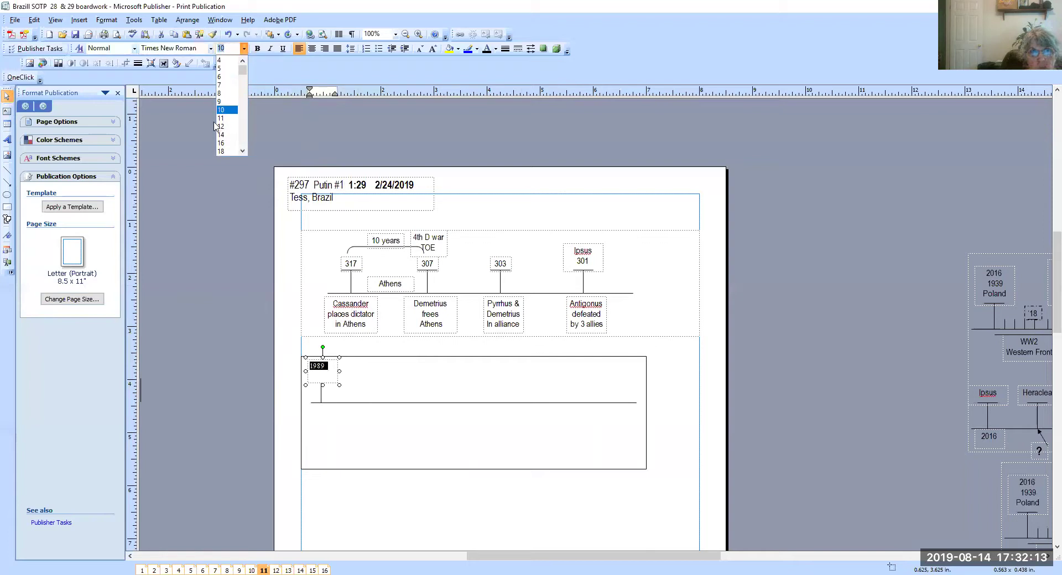
click(225, 126)
click(211, 48)
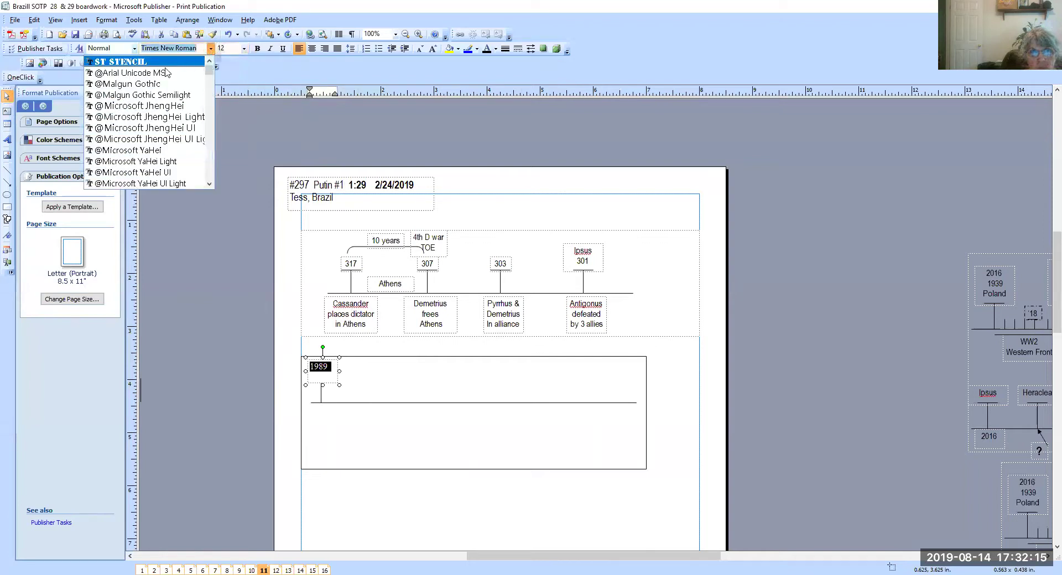
mouse_move(211, 79)
mouse_down()
mouse_move(211, 107)
mouse_move(210, 65)
mouse_up()
click(127, 137)
click(287, 408)
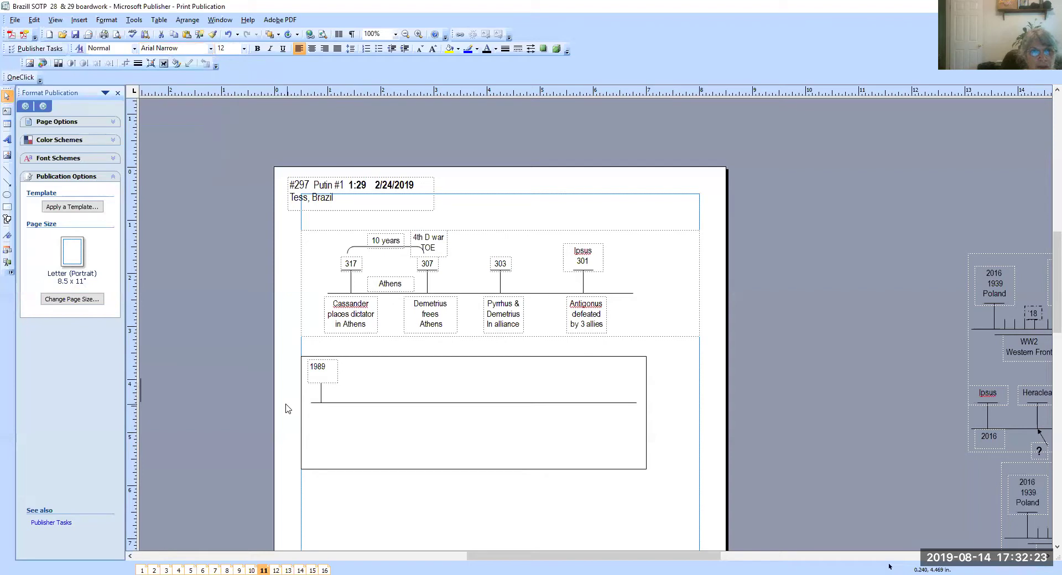
Lower the upper edge of the 1989 text box to fit its text and group the box with its marker lines
click(323, 360)
drag(322, 358, 322, 364)
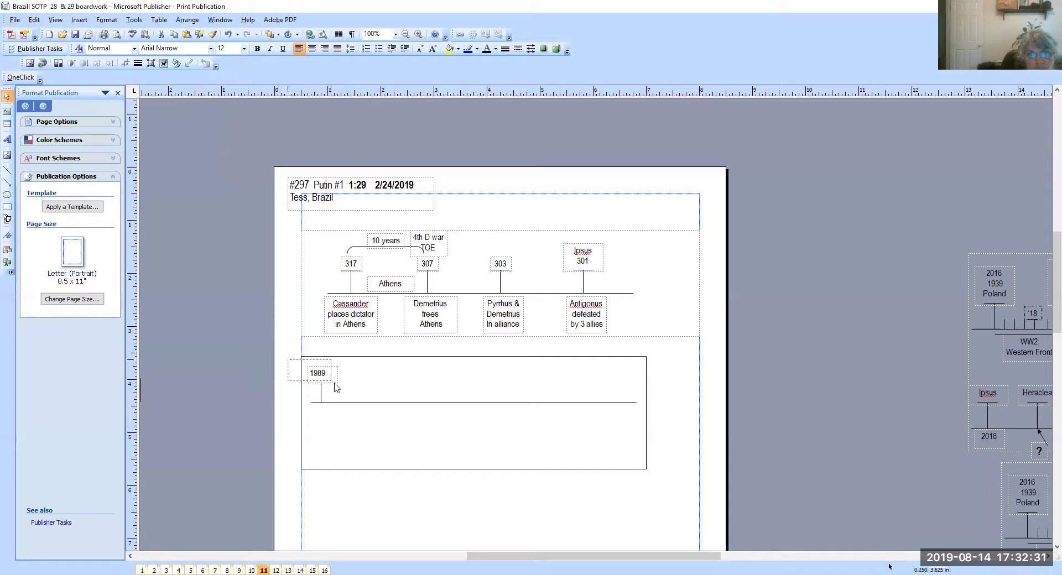
drag(287, 359, 349, 419)
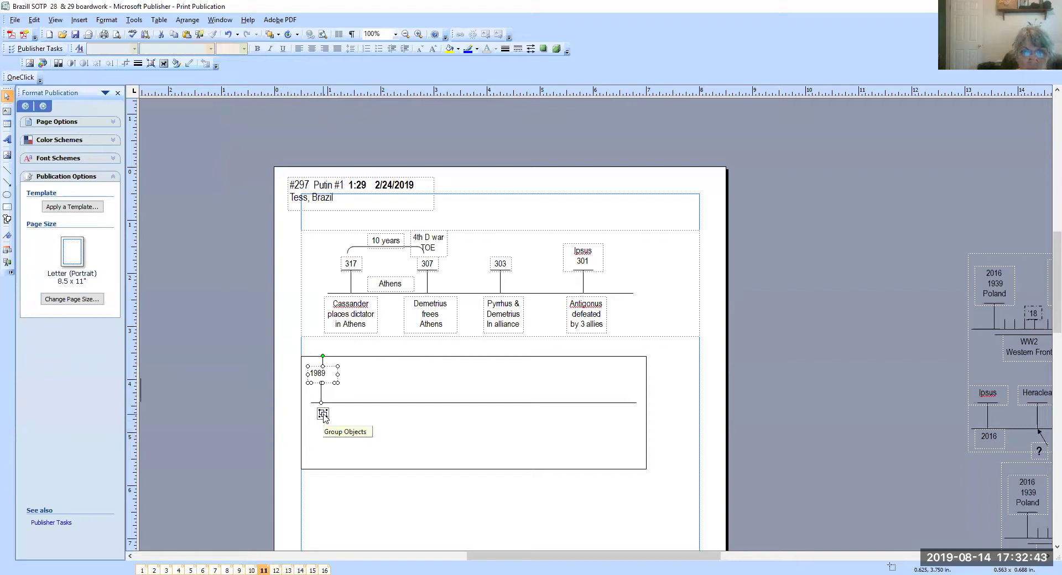
click(323, 413)
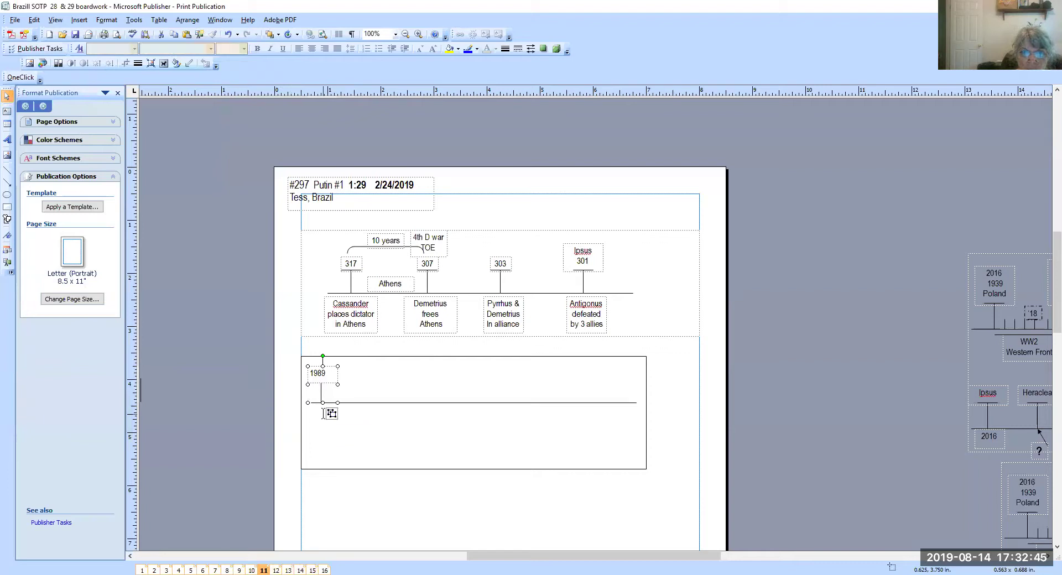
Copy the grouped 1989 marker and place three duplicates along the timeline, spaced about 0.9 in apart
right_click(314, 384)
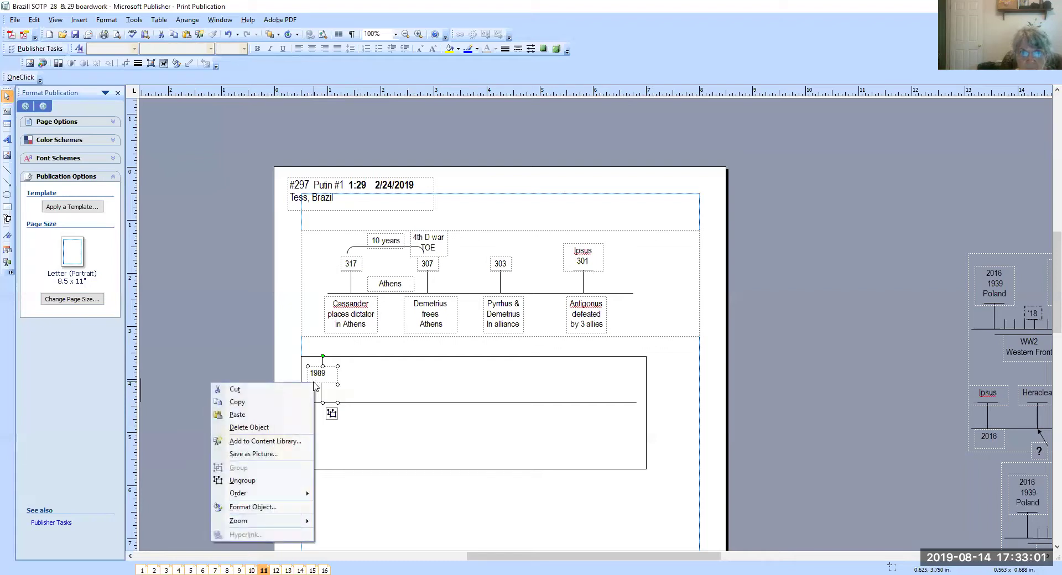
click(237, 402)
right_click(144, 403)
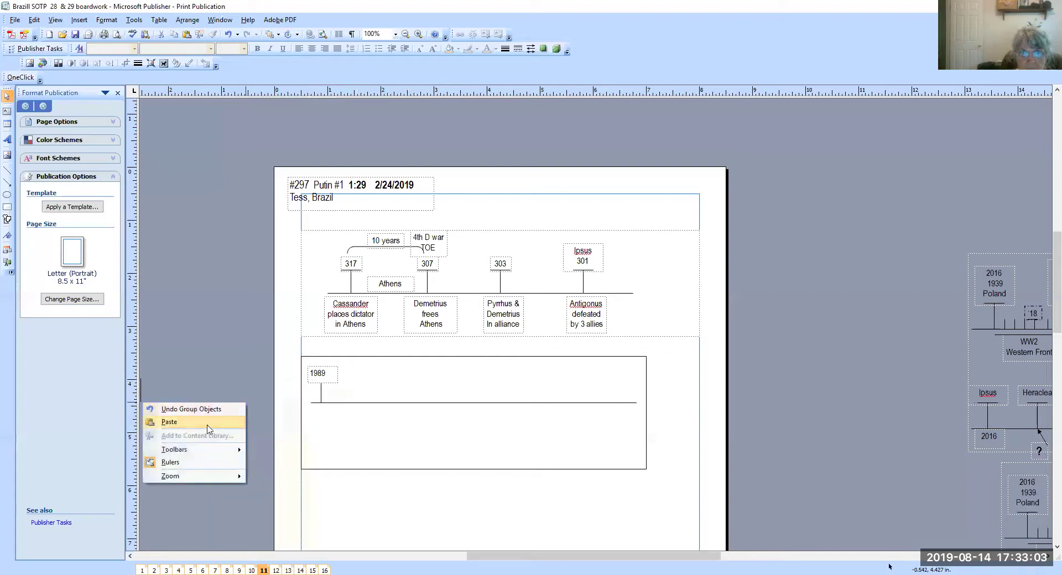
click(198, 429)
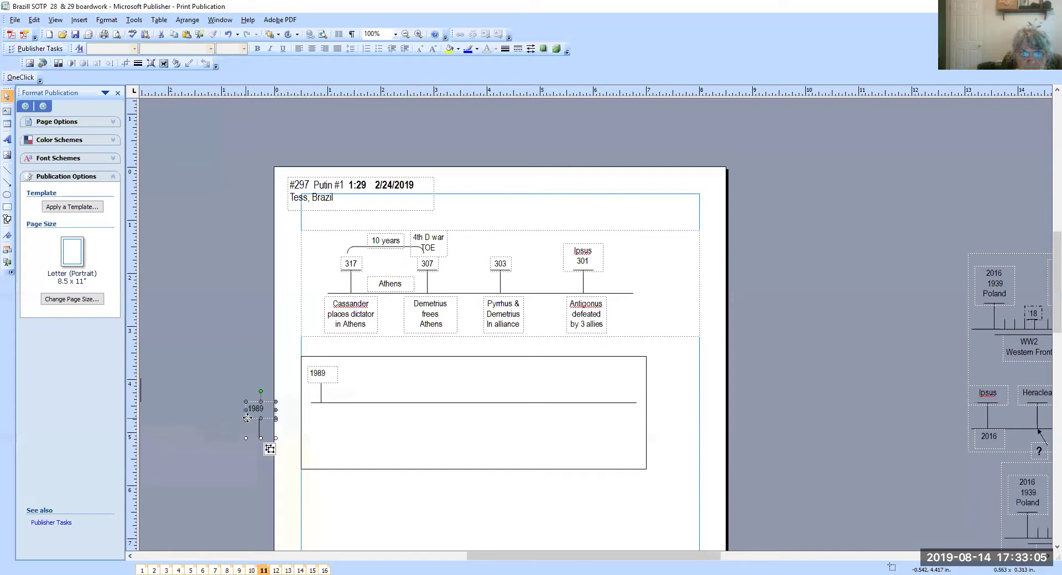
drag(248, 418, 358, 389)
right_click(120, 402)
click(166, 422)
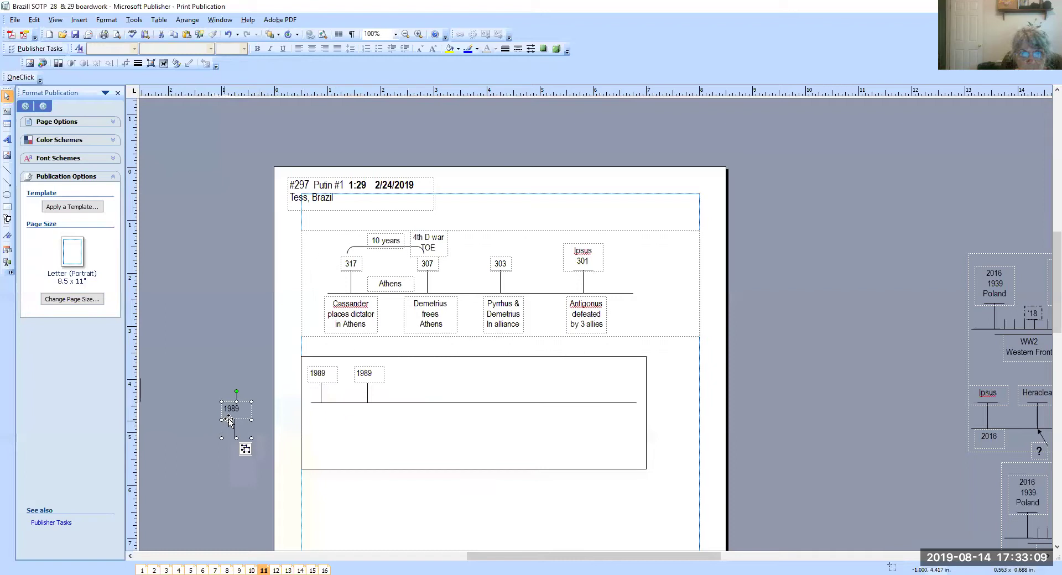
drag(229, 421, 406, 385)
right_click(141, 402)
click(166, 420)
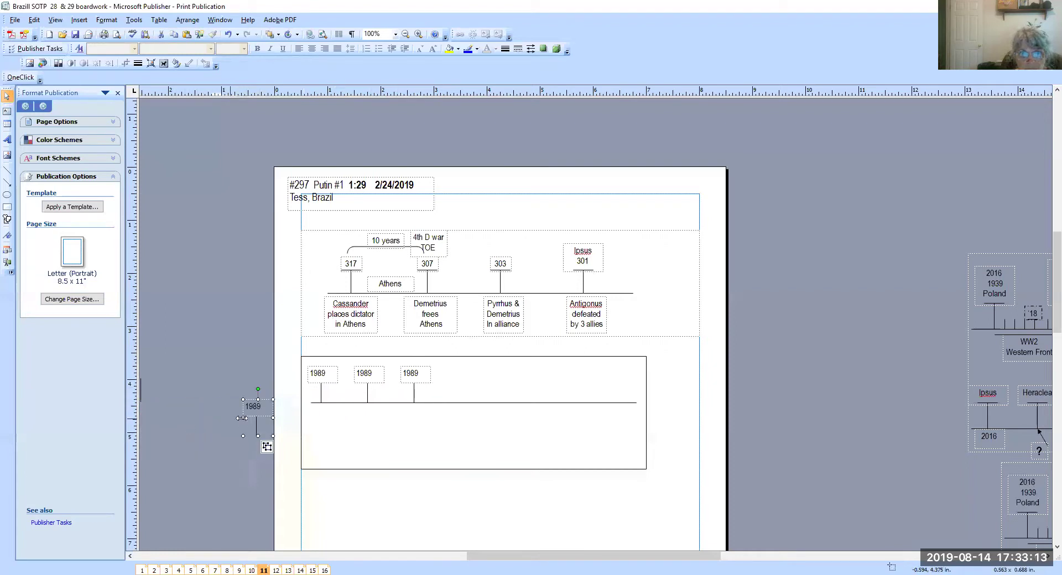
drag(249, 421, 462, 385)
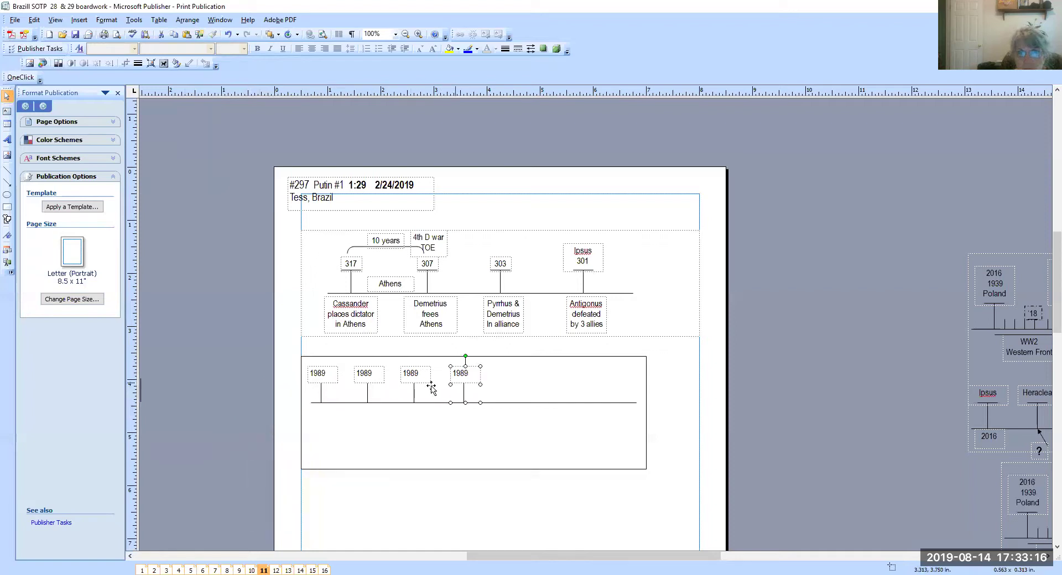
Change the second marker's label to 911 and the third marker's label to MC
double_click(325, 374)
double_click(365, 374)
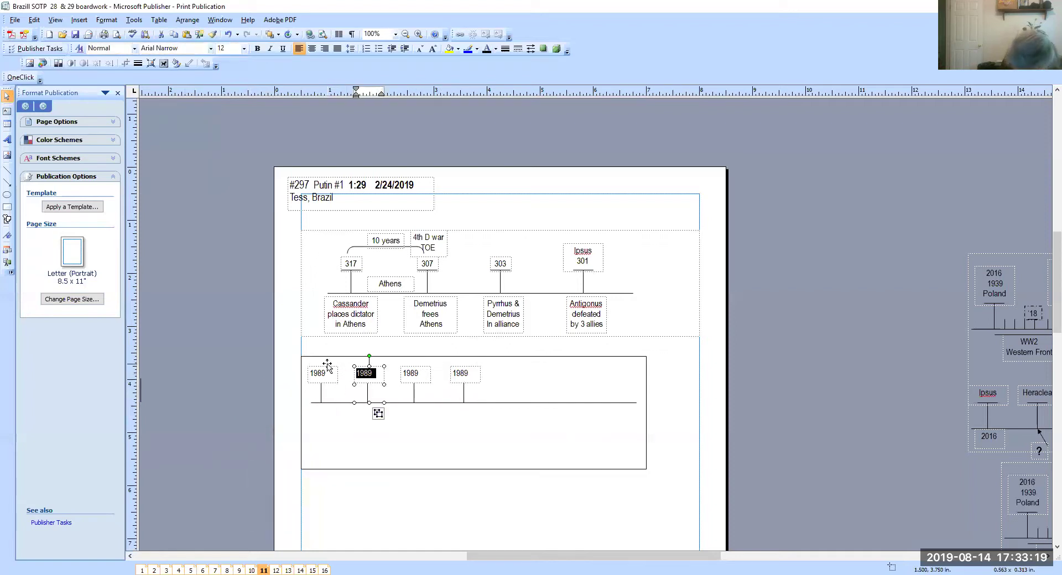
text(911)
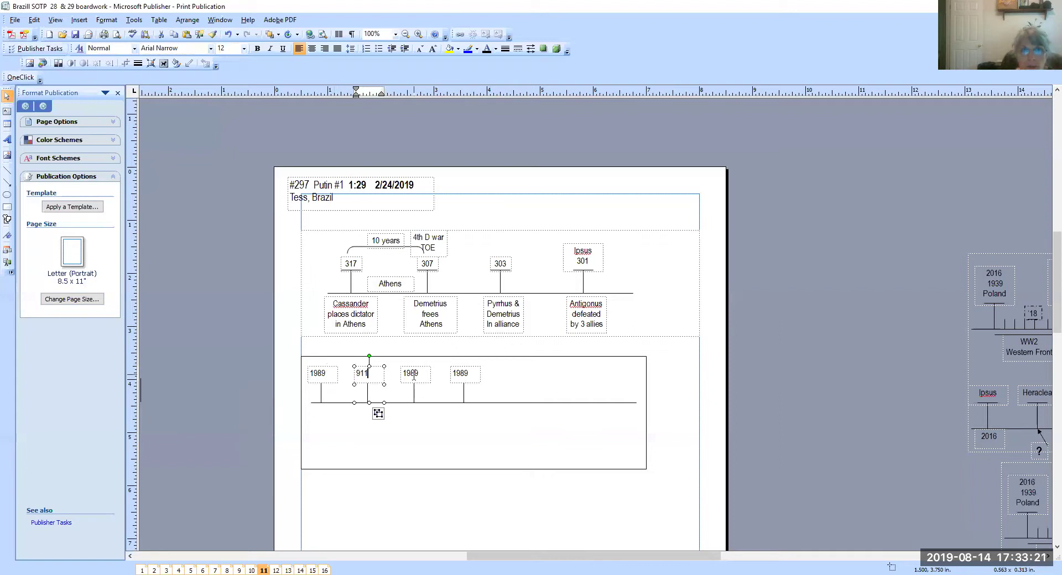
drag(424, 371, 401, 375)
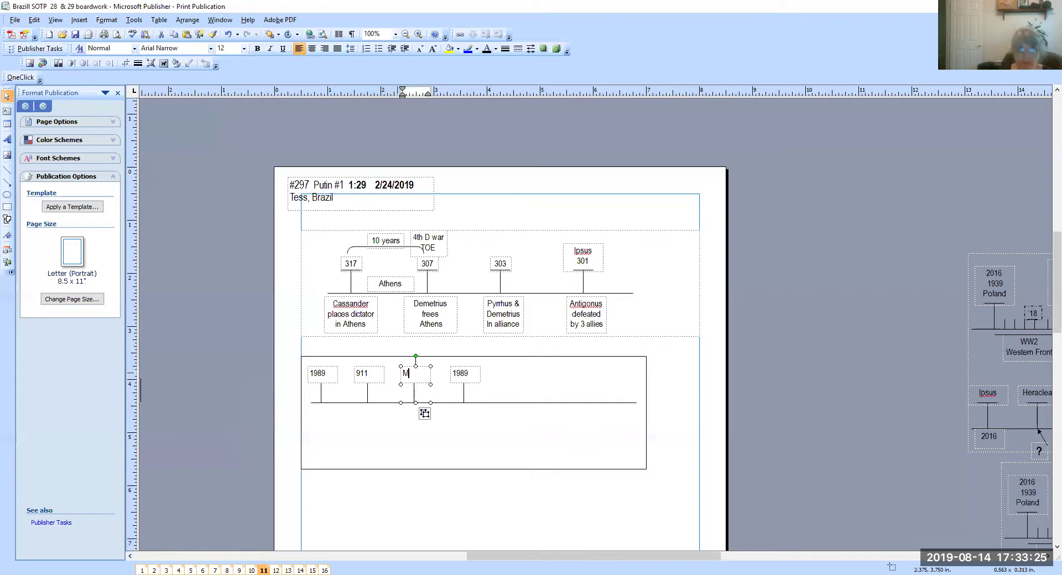
text(C)
click(369, 395)
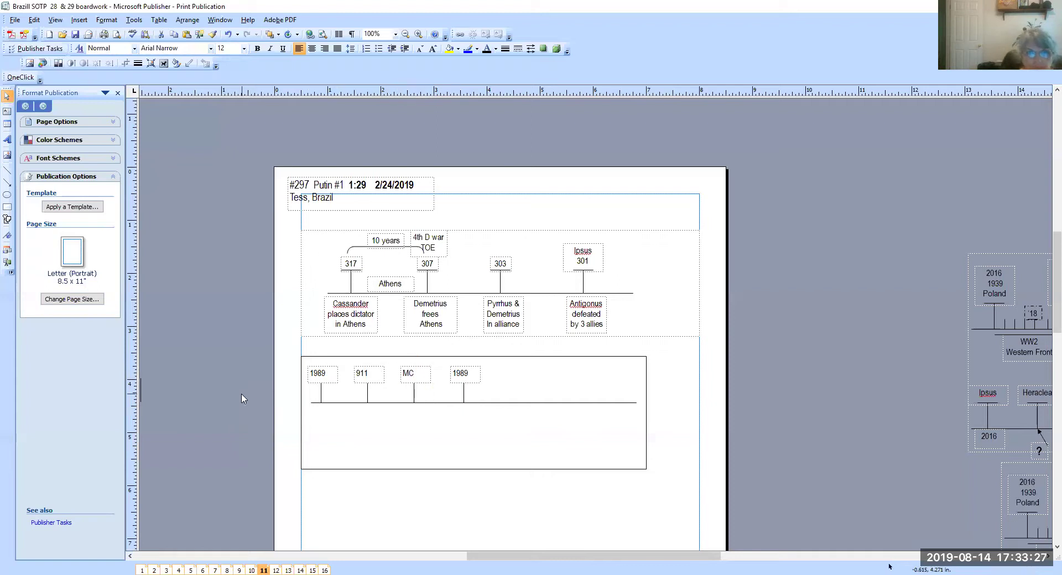
Draw a text box about 1.06 by 0.88 in below the timeline's start and enter List on three separate lines
click(368, 336)
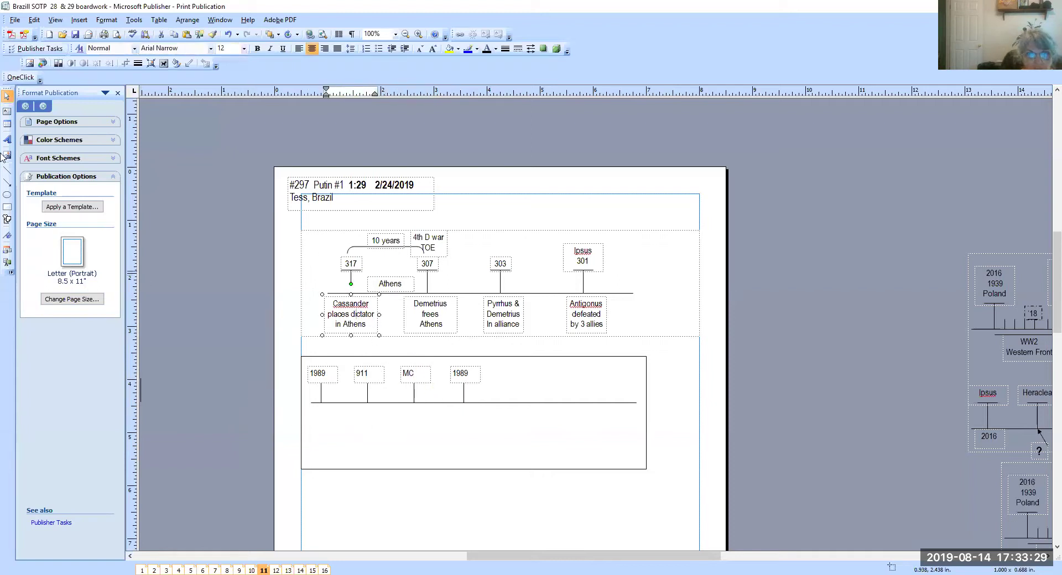
click(6, 110)
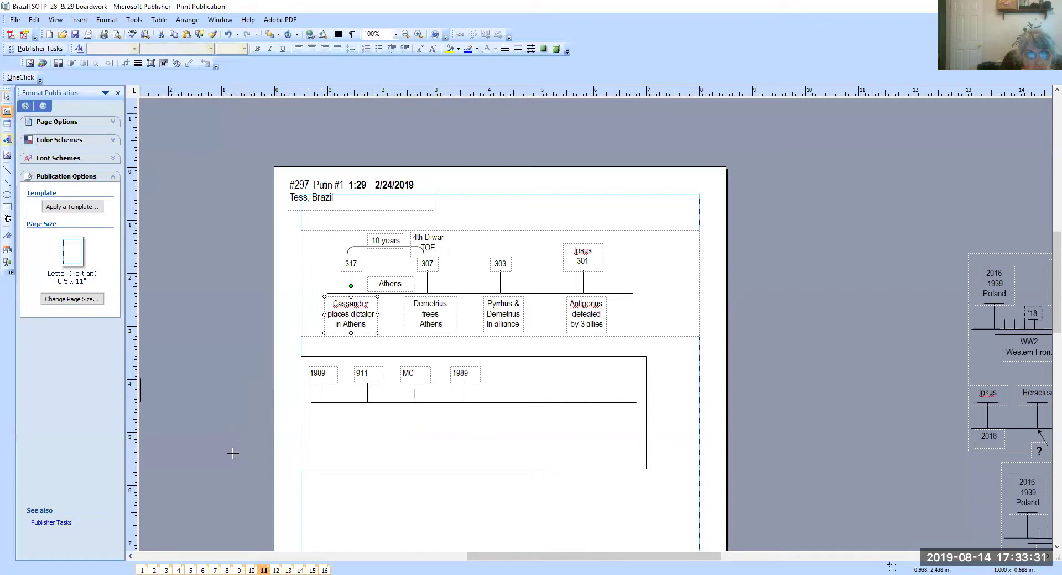
mouse_move(303, 406)
mouse_down()
mouse_move(334, 445)
mouse_move(368, 460)
mouse_move(359, 454)
mouse_up()
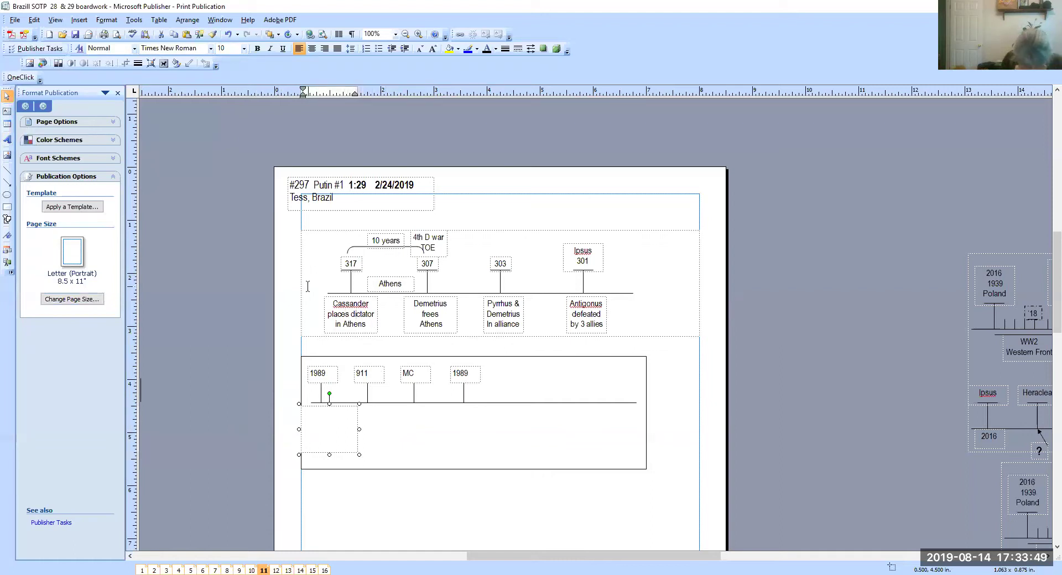
text(list)
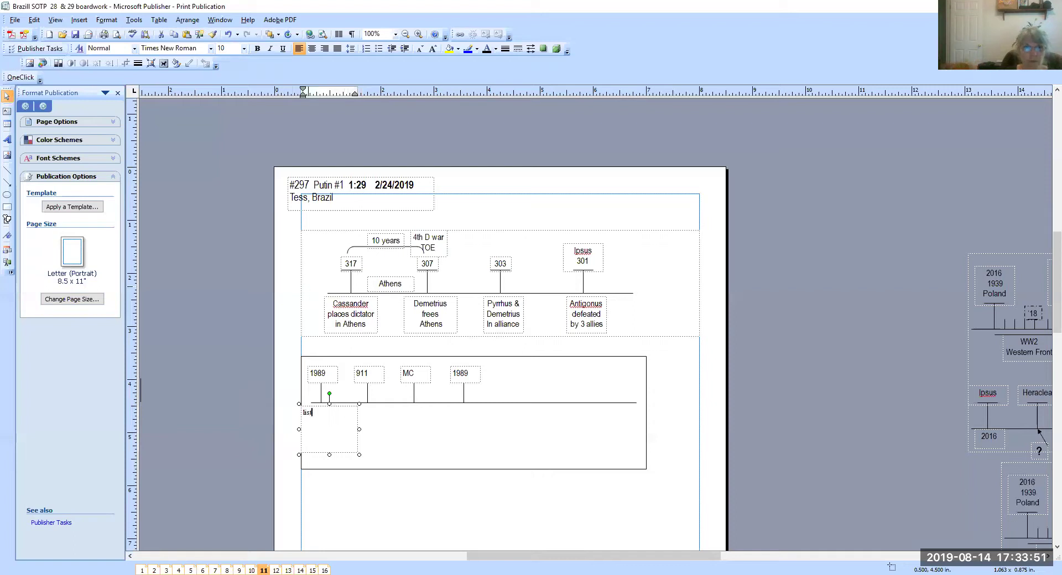
key(Return)
text(list)
key(Return)
text(list)
key(Return)
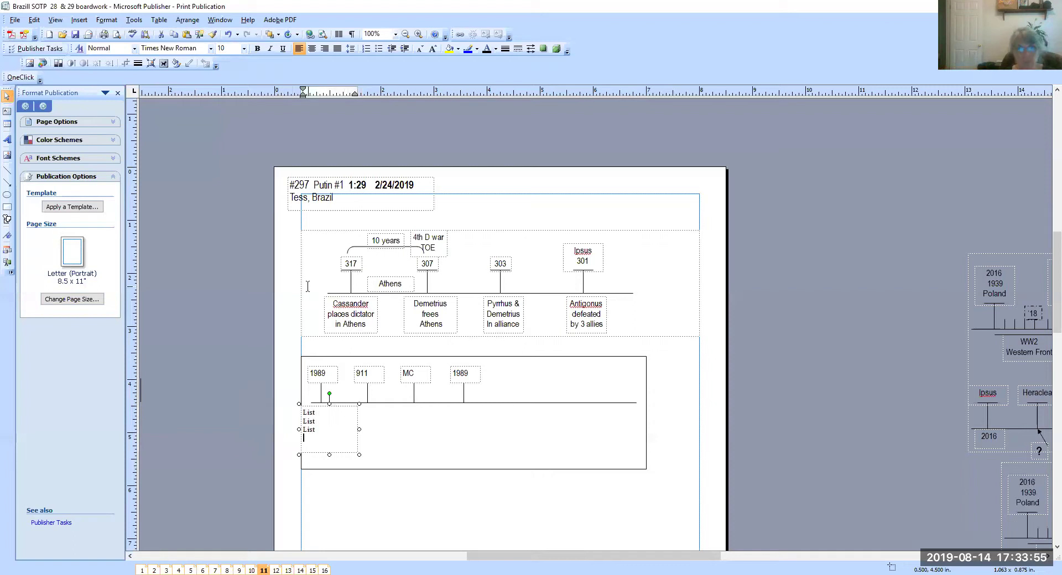
Apply bullets to the three List lines and switch them to a numbered list
drag(321, 431, 303, 412)
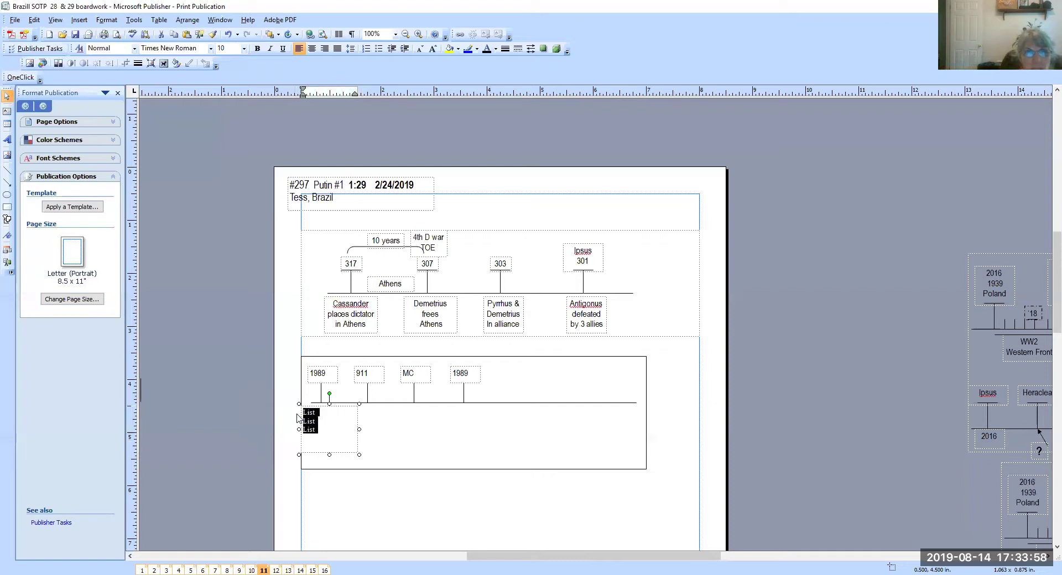
click(379, 51)
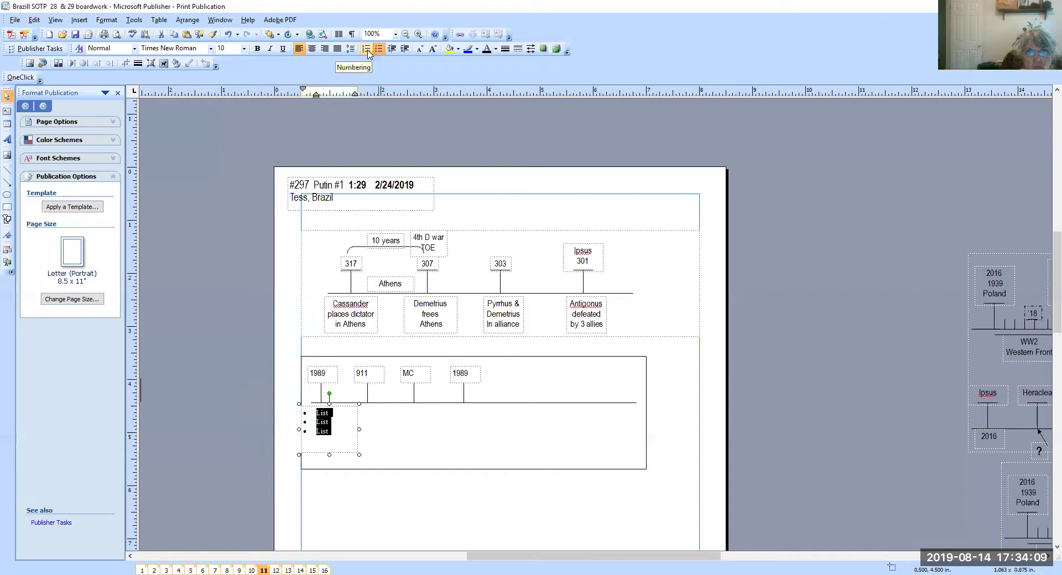
click(367, 51)
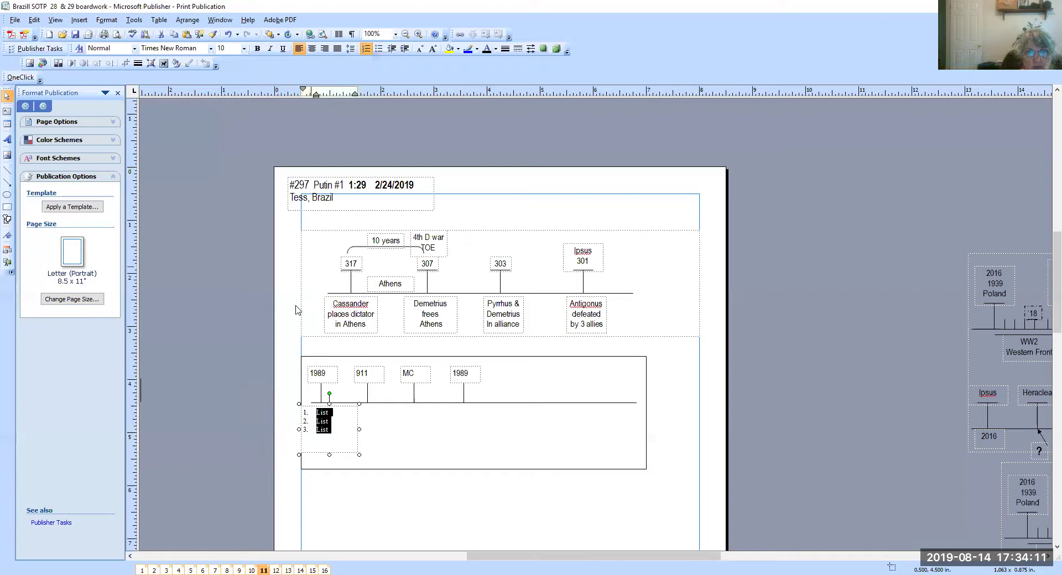
click(221, 328)
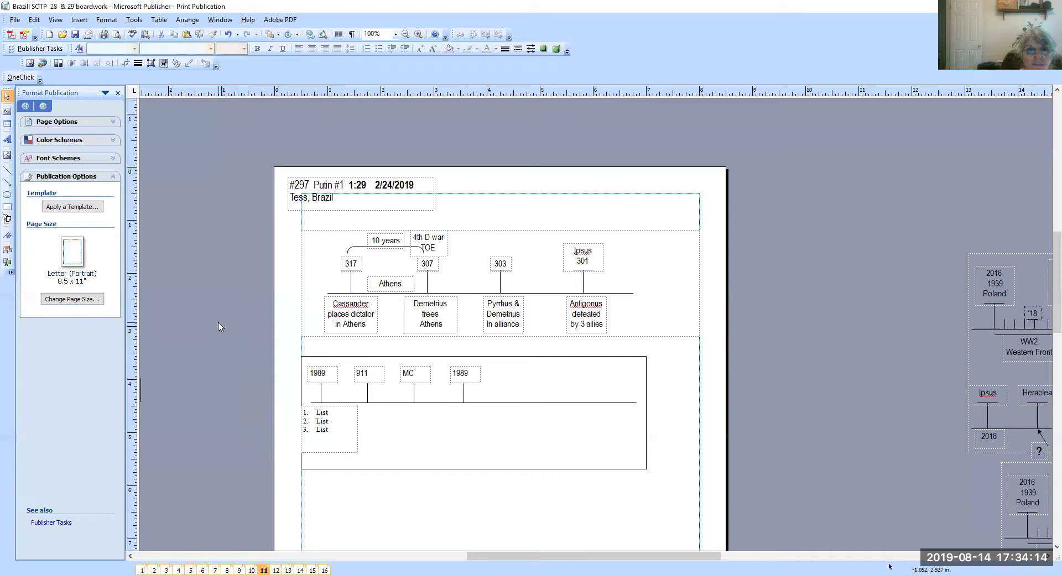
Shorten the outlined timeline box from below to about 1.88 in high
click(476, 428)
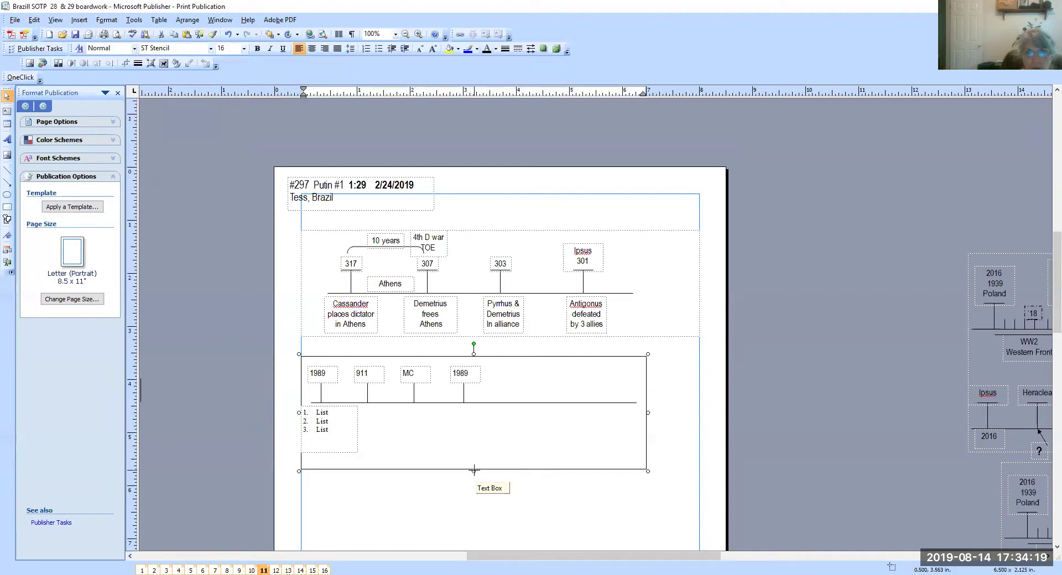
drag(475, 470, 474, 458)
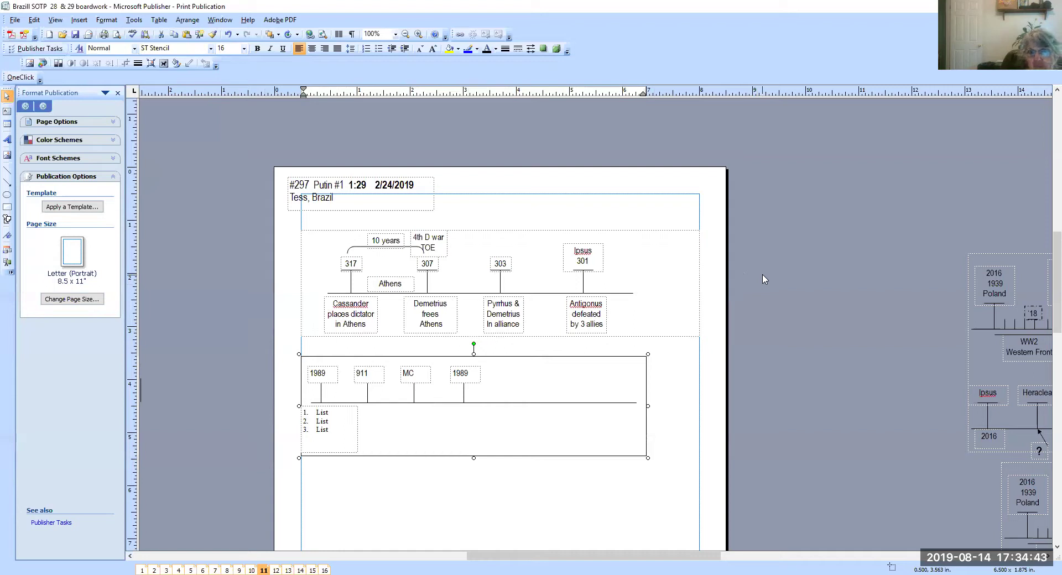
Draw a text box about 7.5 in wide and 4.06 in high below the outlined timeline box, spanning the page margins
scroll(763, 304, down, 3)
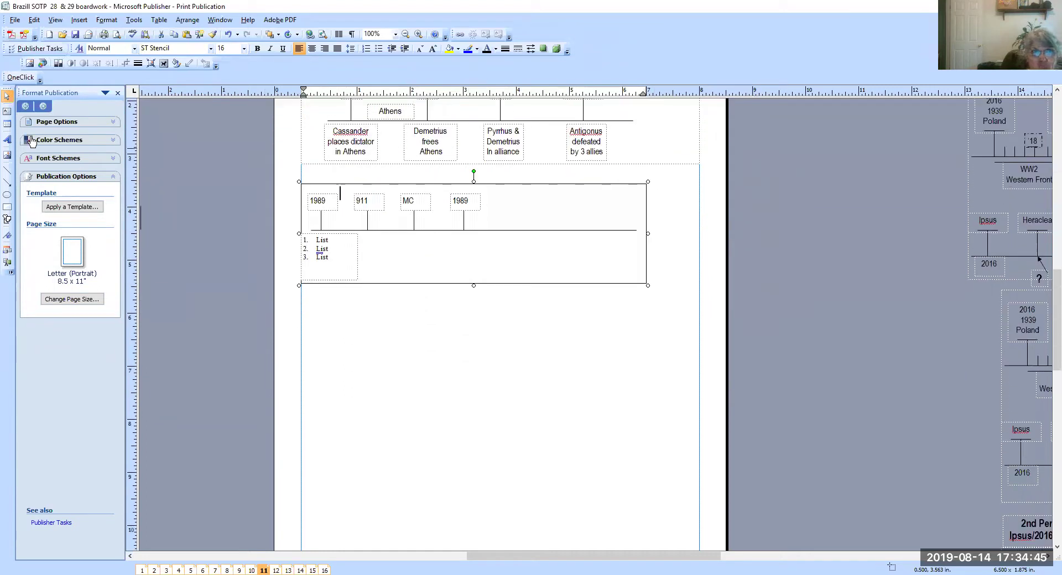
click(6, 111)
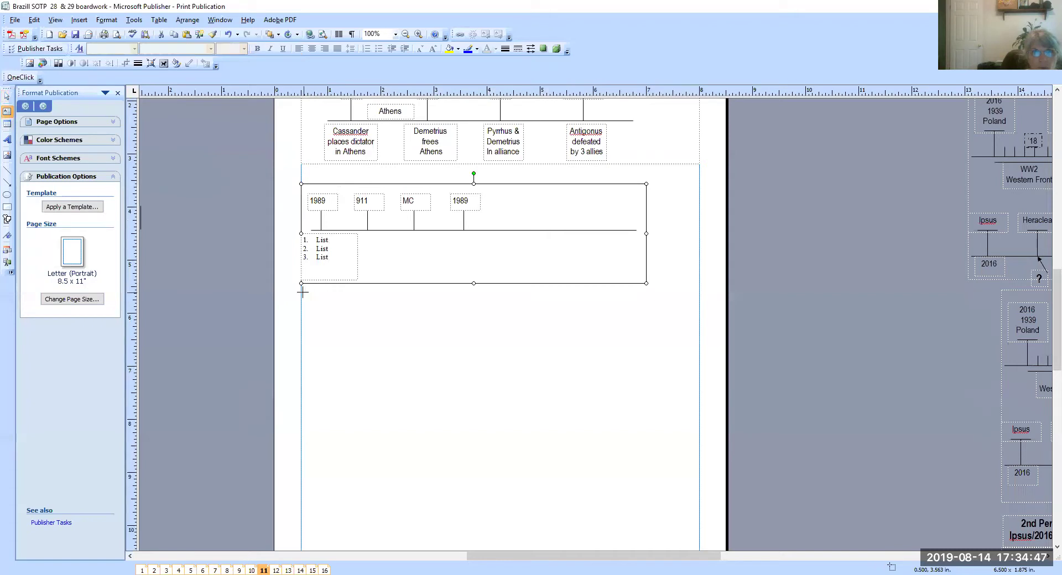
drag(302, 293, 696, 509)
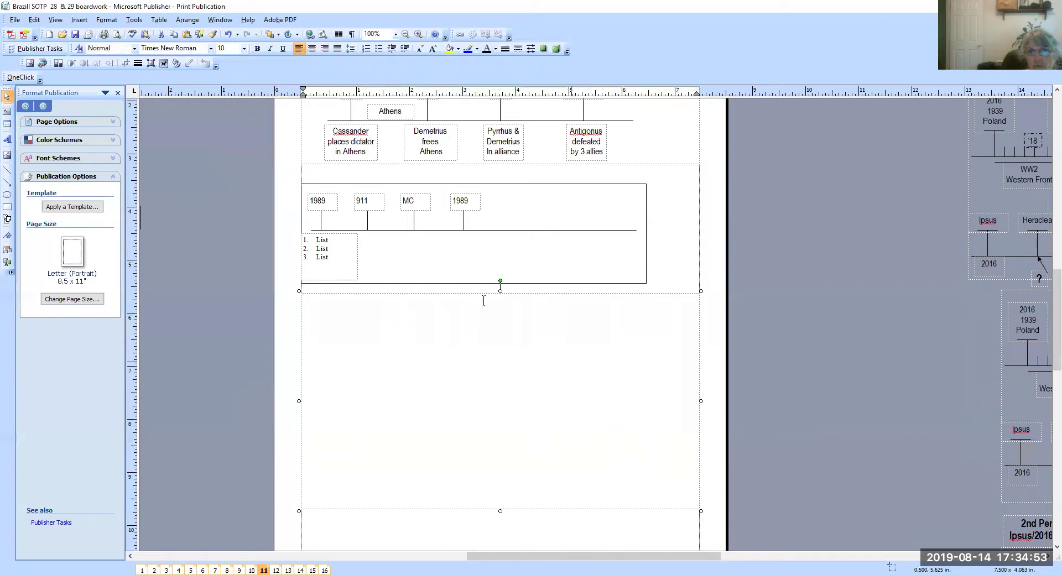
Group the outlined box with all its timeline markers, labels and numbered list, and cut the group from the page
drag(278, 165, 662, 306)
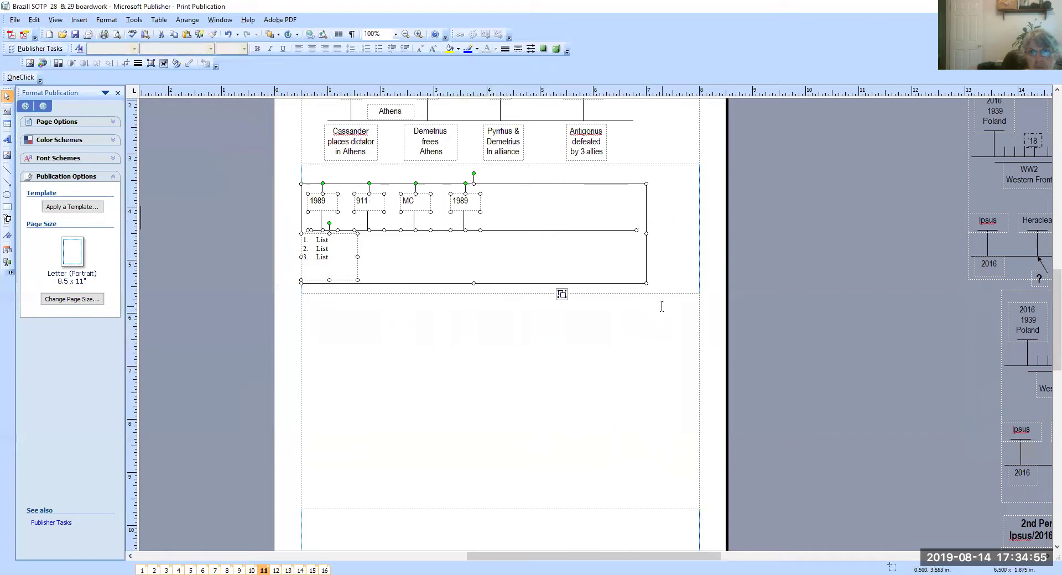
click(562, 294)
right_click(461, 285)
click(382, 292)
Paste the grouped timeline and place it inside the large text box against the right margin, at about 1.5, 5.875 in
right_click(238, 329)
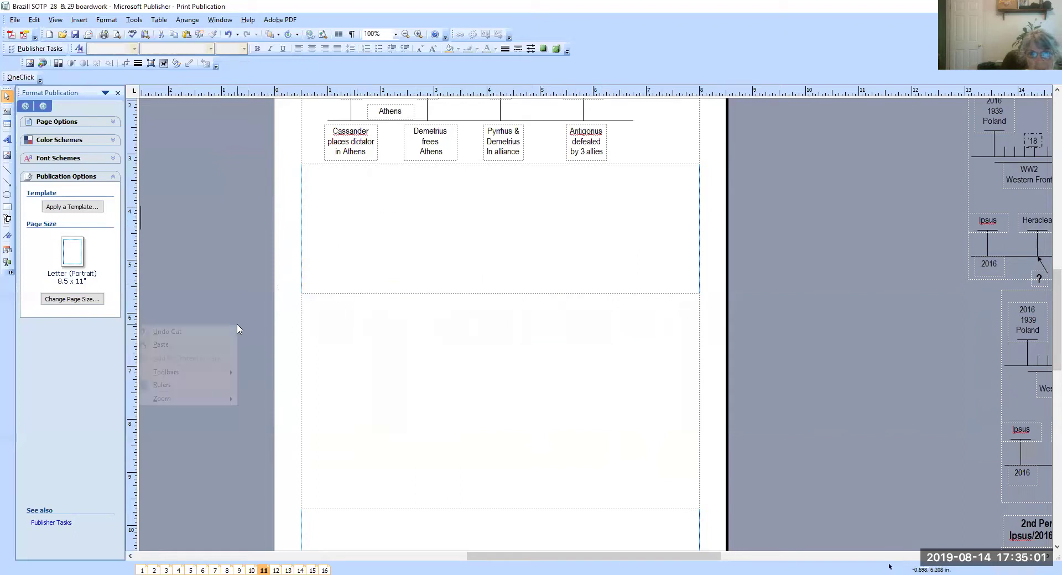
click(215, 345)
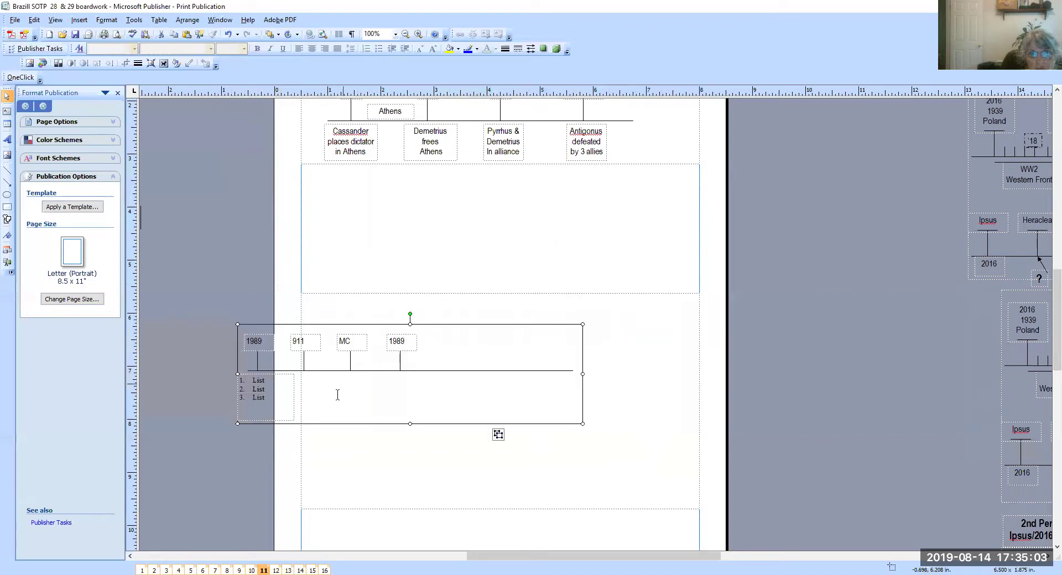
drag(323, 424, 440, 407)
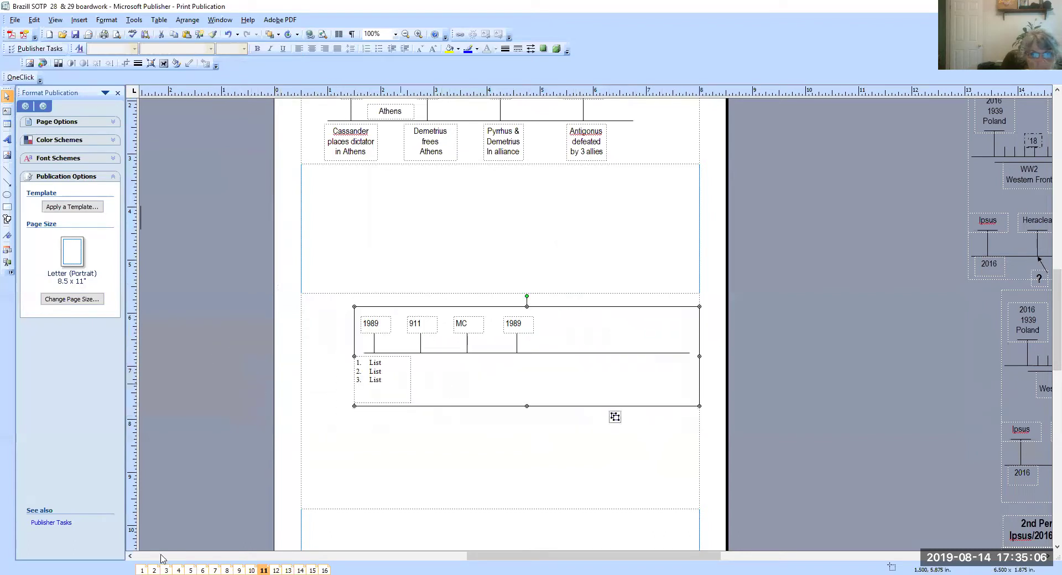
On page 10, copy the paragraph that begins "If you were to talk about 2016, when was America great?"
click(252, 561)
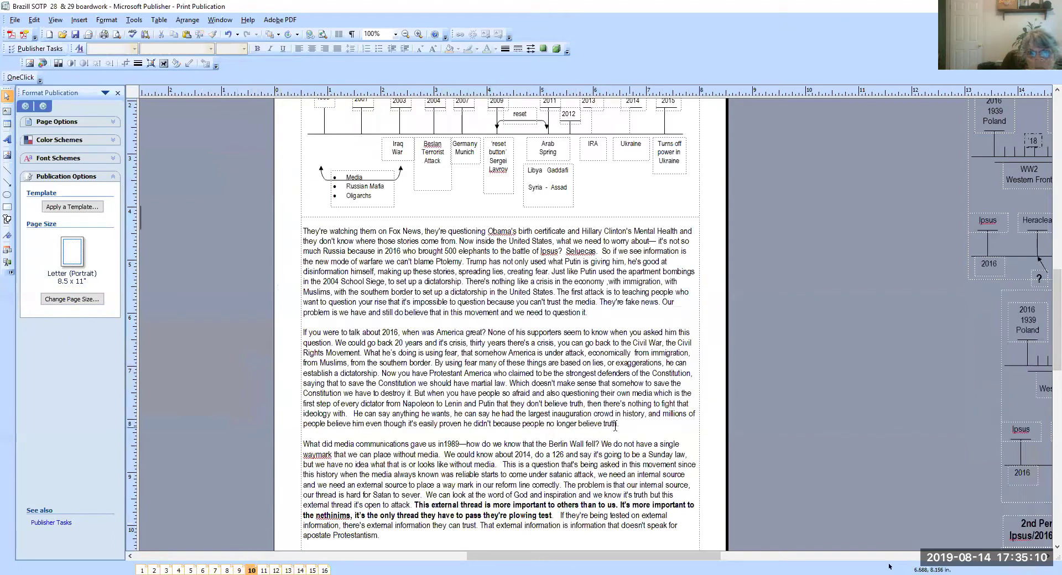
drag(618, 424, 293, 335)
right_click(276, 370)
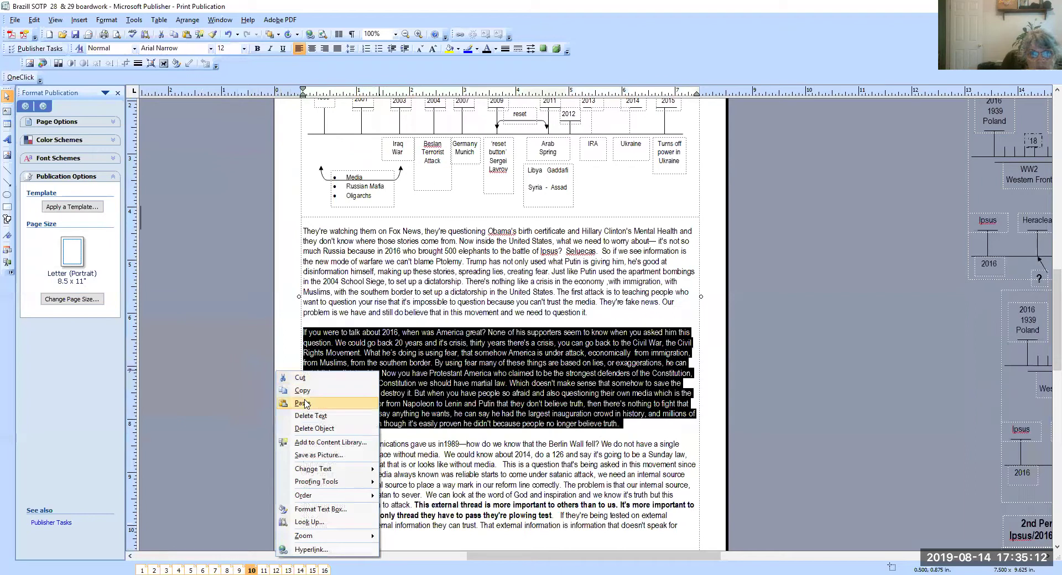
click(302, 391)
Paste the copied paragraph into the large text box on page 11 so that it surrounds the timeline
click(263, 571)
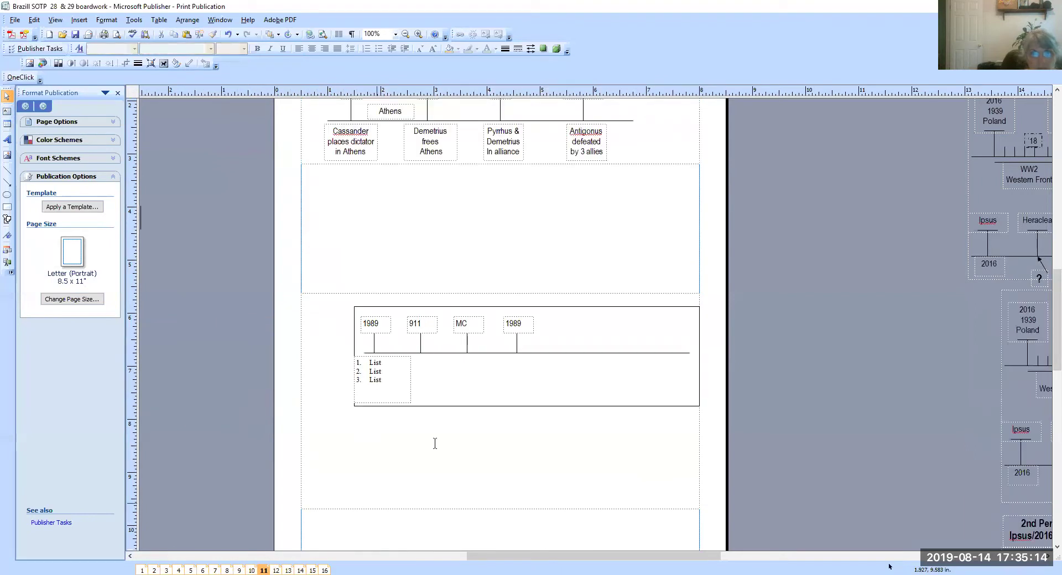
click(311, 300)
right_click(311, 300)
click(270, 335)
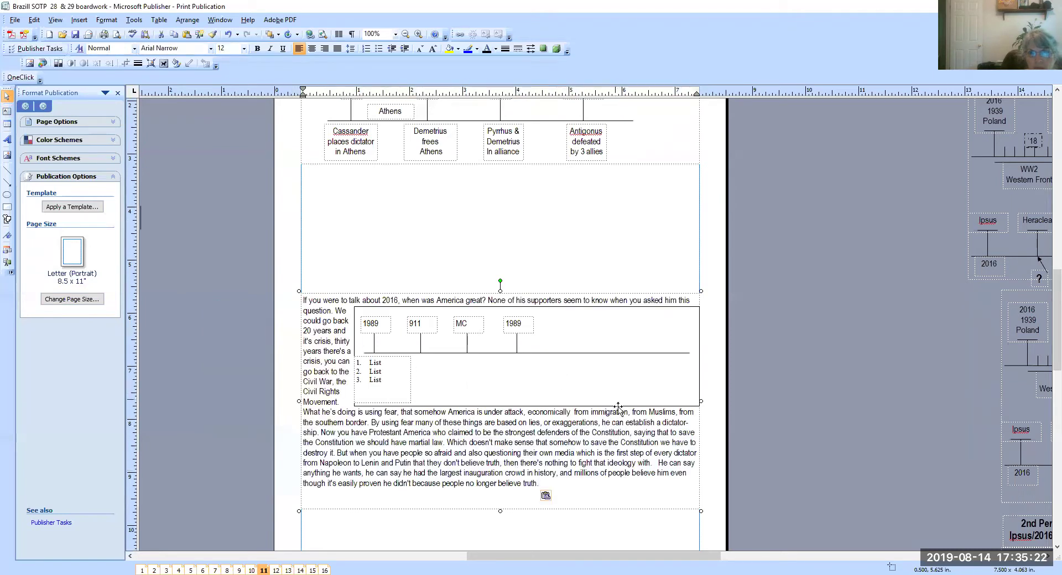
Ungroup the timeline into its outline box, markers, labels and numbered list
click(562, 393)
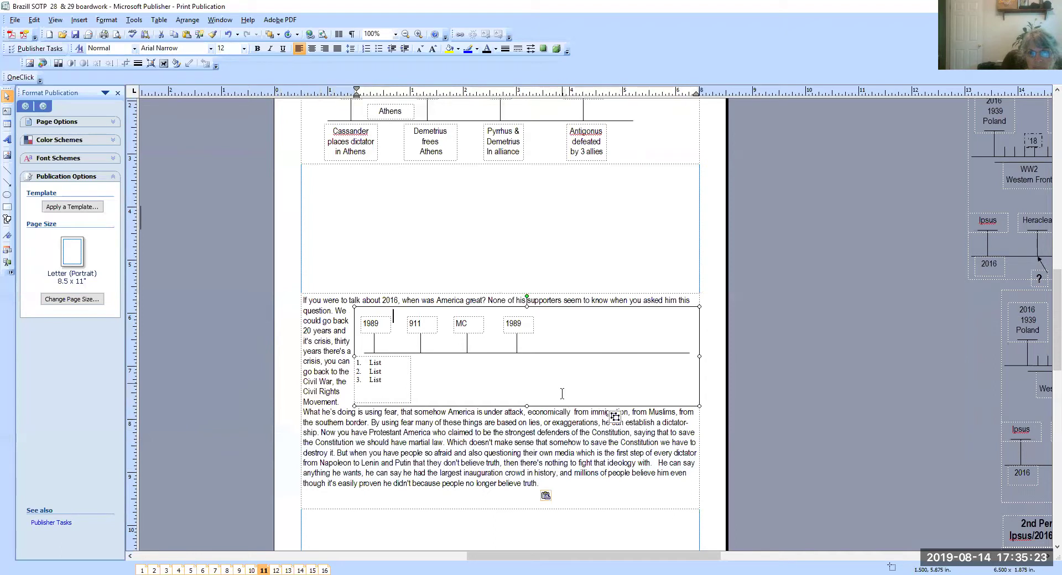
click(615, 416)
click(664, 407)
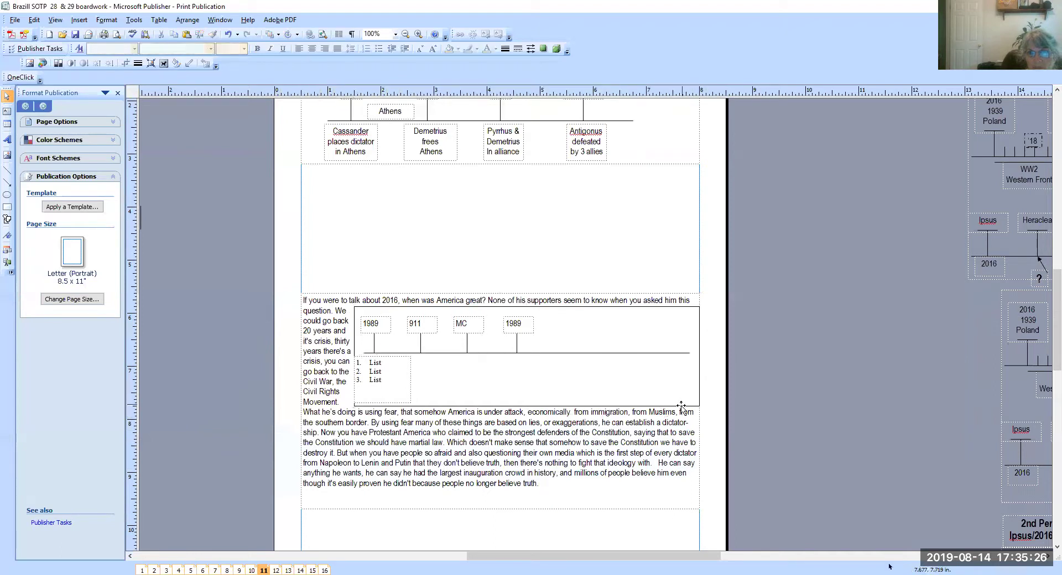
Move the outline box away from the timeline and the pasted text, and return it to its place around the markers
drag(680, 406, 853, 266)
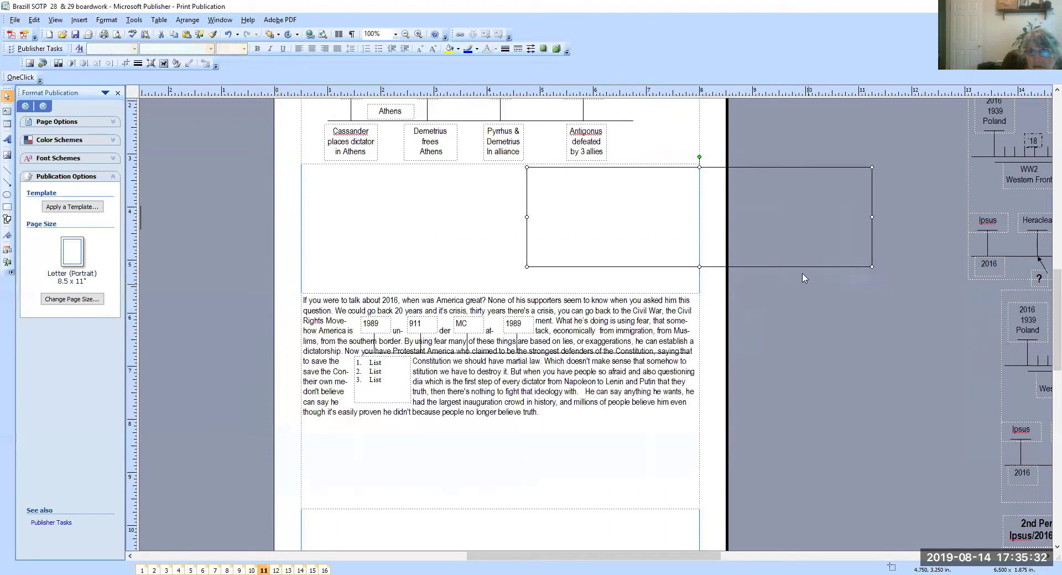
drag(798, 268, 620, 404)
click(752, 377)
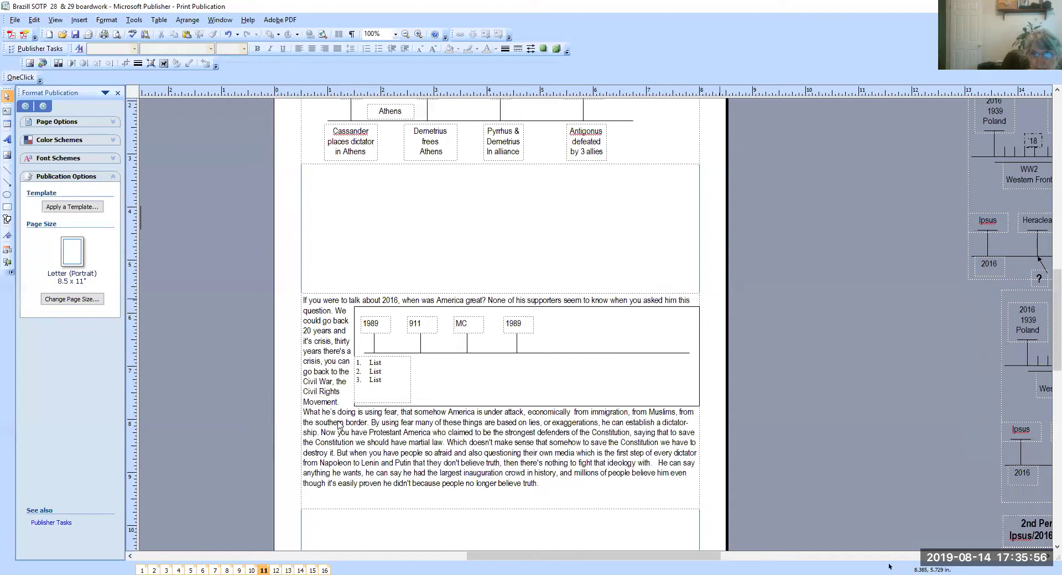
Select the outline box together with all the timeline's markers, labels and numbered list
click(354, 382)
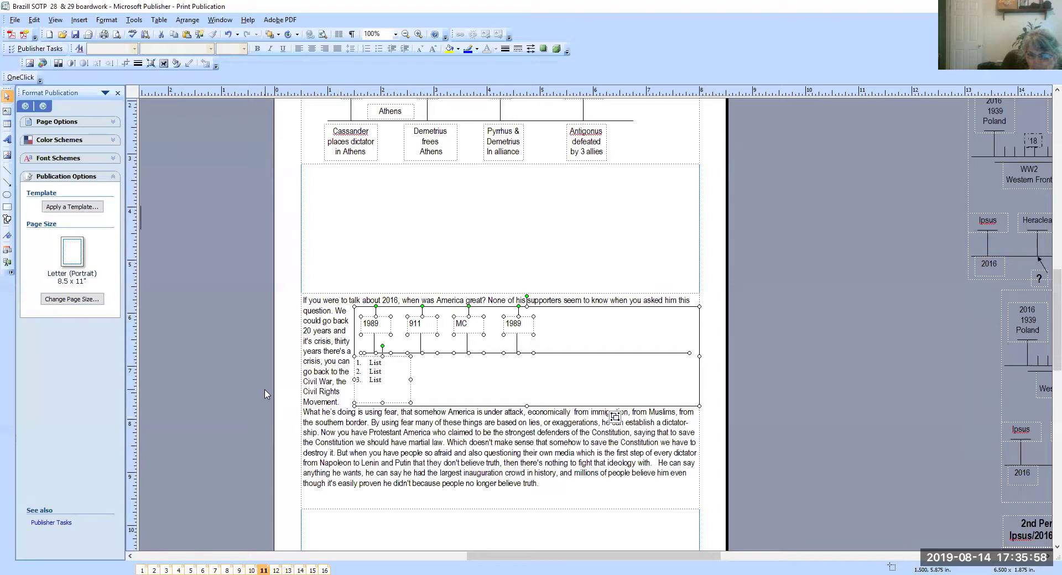